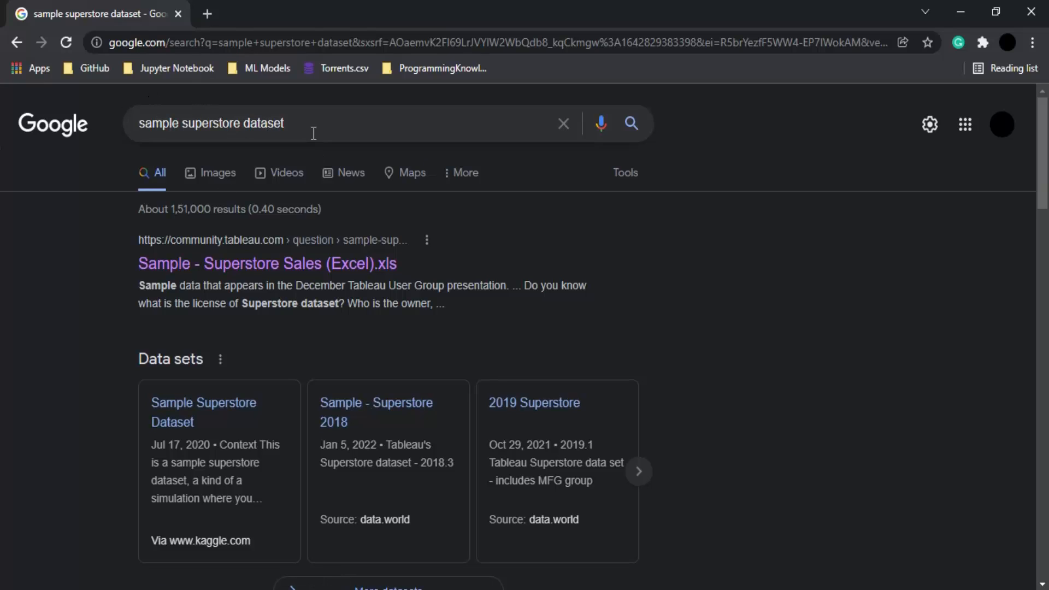
Open the Tableau community result for the Sample - Superstore Sales Excel file in a new tab
{"action": "right_click", "coordinate": [295, 278]}
{"action": "left_click", "coordinate": [323, 281]}
{"action": "left_click", "coordinate": [253, 9]}
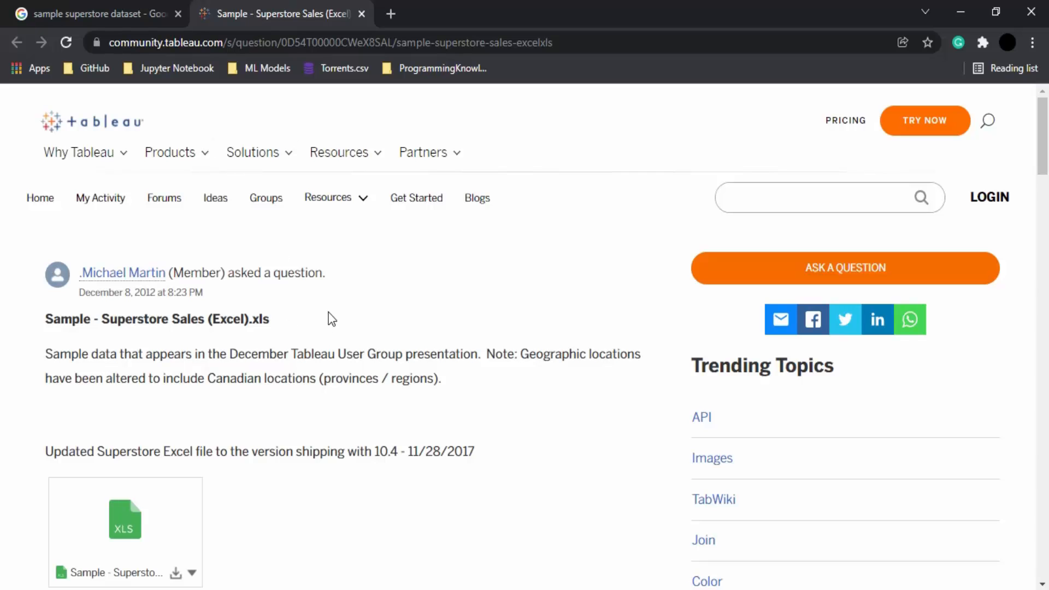
{"action": "scroll", "coordinate": [344, 322], "scroll_direction": "down", "scroll_amount": 2}
{"action": "scroll", "coordinate": [246, 295], "scroll_direction": "down", "scroll_amount": 4}
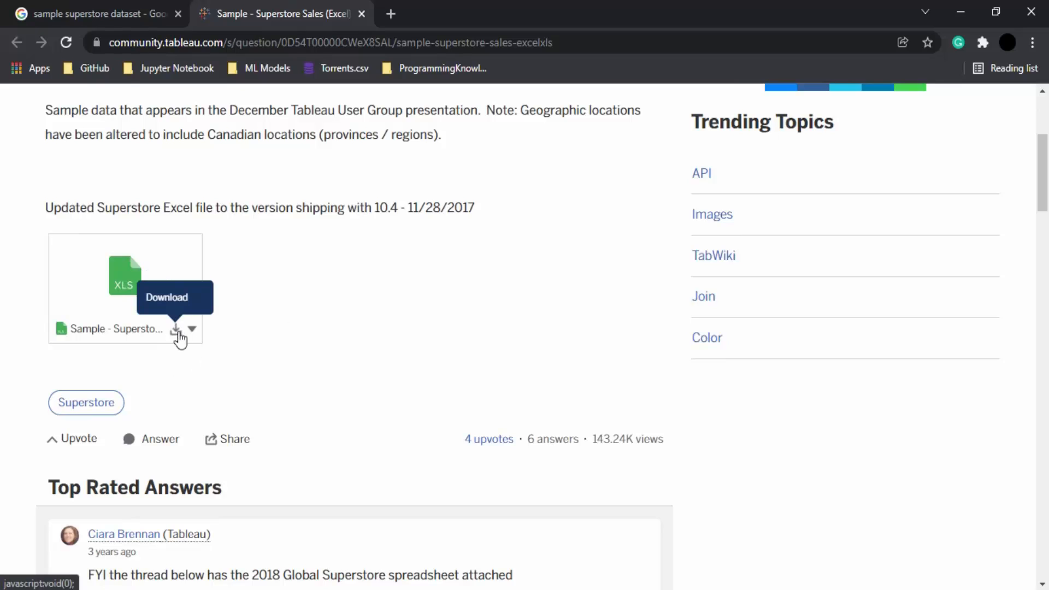
{"action": "left_click", "coordinate": [176, 331]}
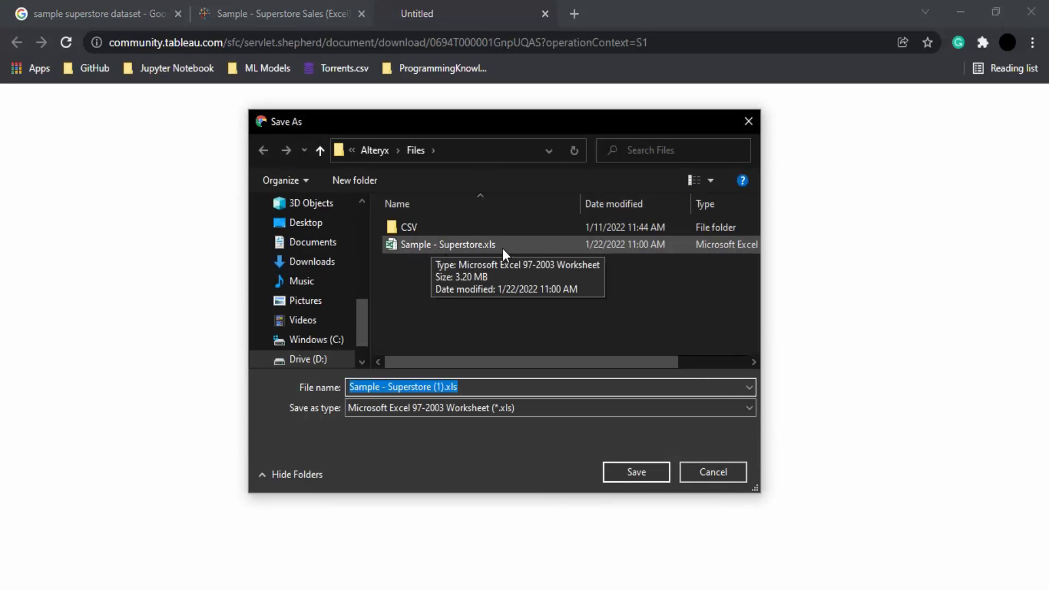
{"action": "left_click", "coordinate": [746, 125]}
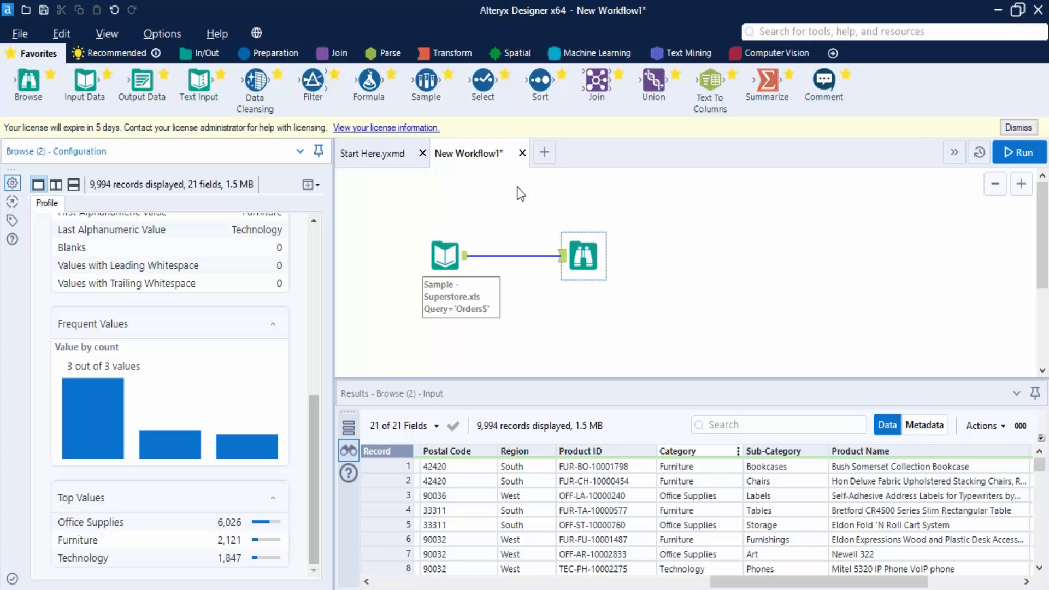
Select and delete all existing tools from the workflow canvas
{"action": "left_click_drag", "start_coordinate": [375, 209], "coordinate": [691, 313]}
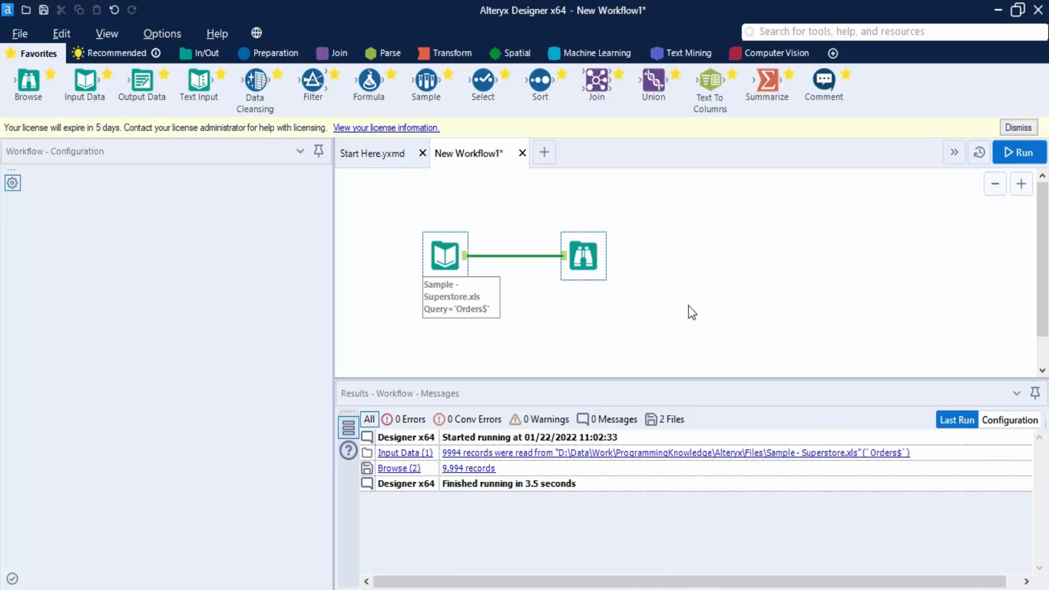
{"action": "key", "text": "Delete"}
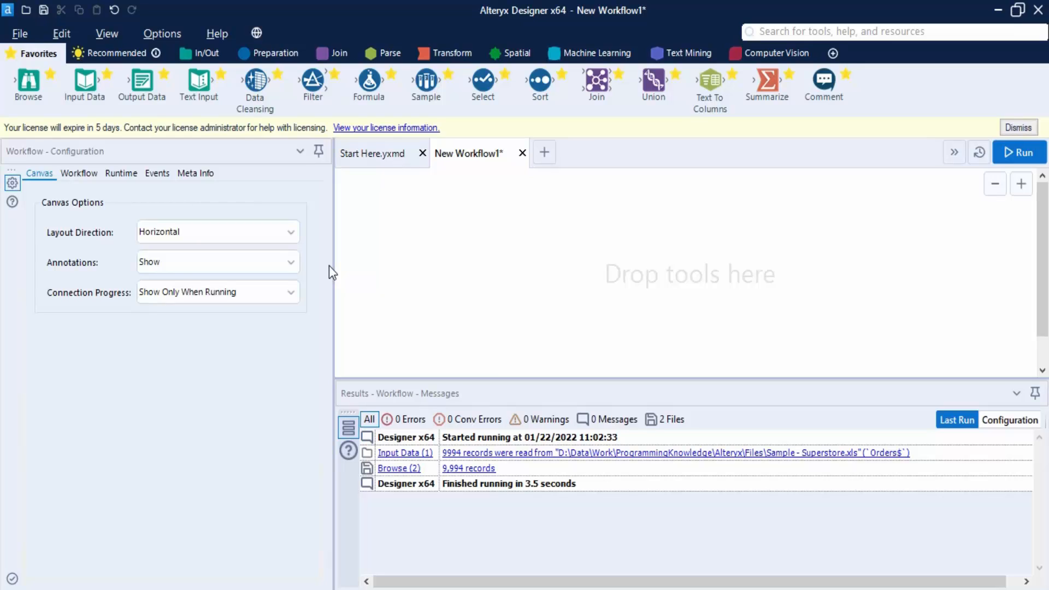
Show the In/Out tool category in the tool palette
{"action": "left_click_drag", "start_coordinate": [34, 86], "coordinate": [201, 58]}
{"action": "left_click", "coordinate": [201, 57]}
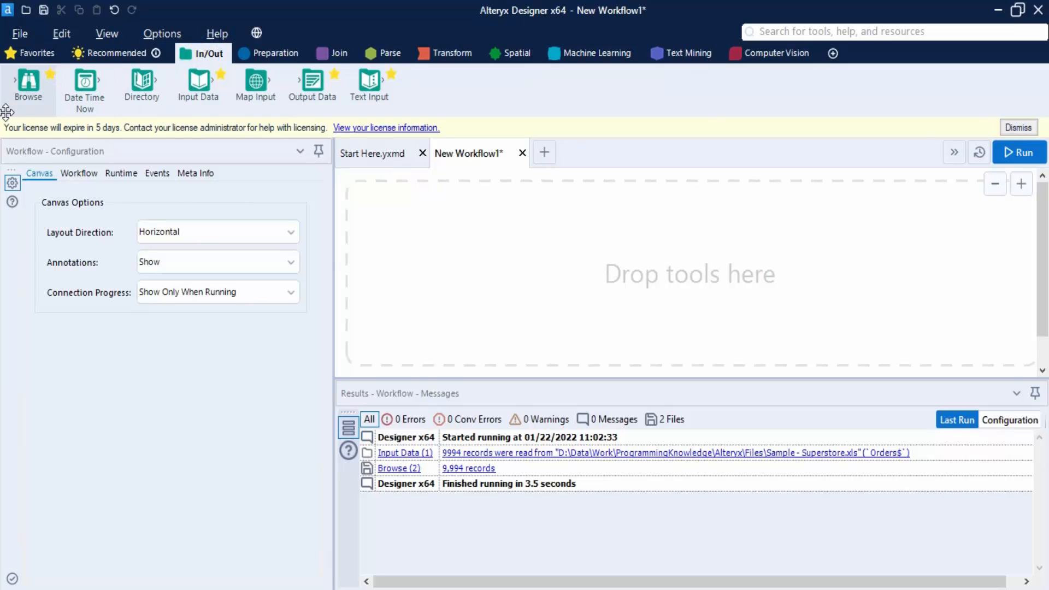
{"action": "left_click_drag", "start_coordinate": [29, 90], "coordinate": [109, 95]}
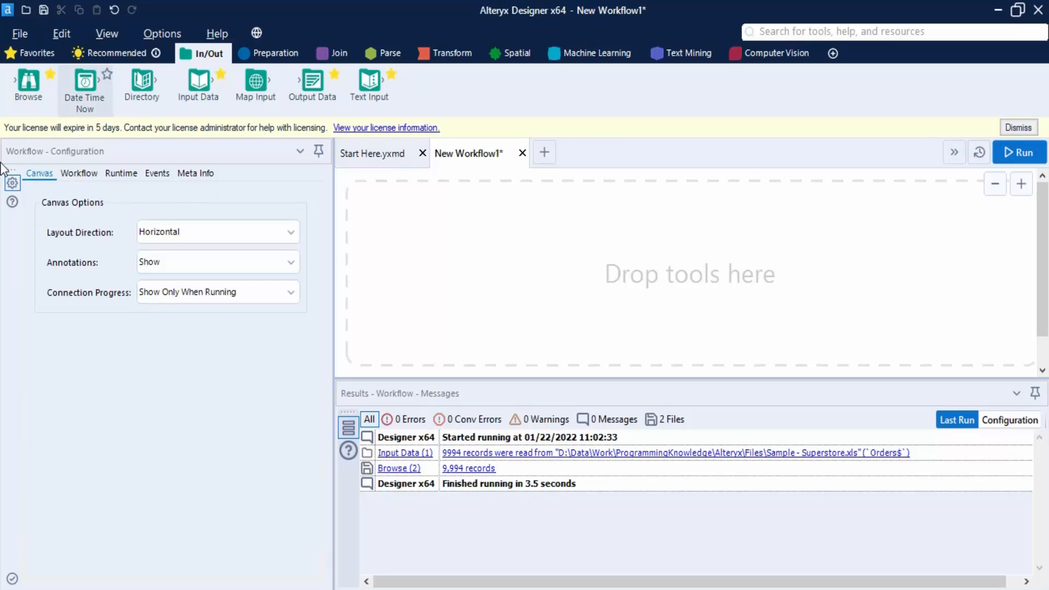
Try running the workflow with only a Browse tool on the canvas, then delete that tool
{"action": "left_click_drag", "start_coordinate": [28, 82], "coordinate": [479, 264]}
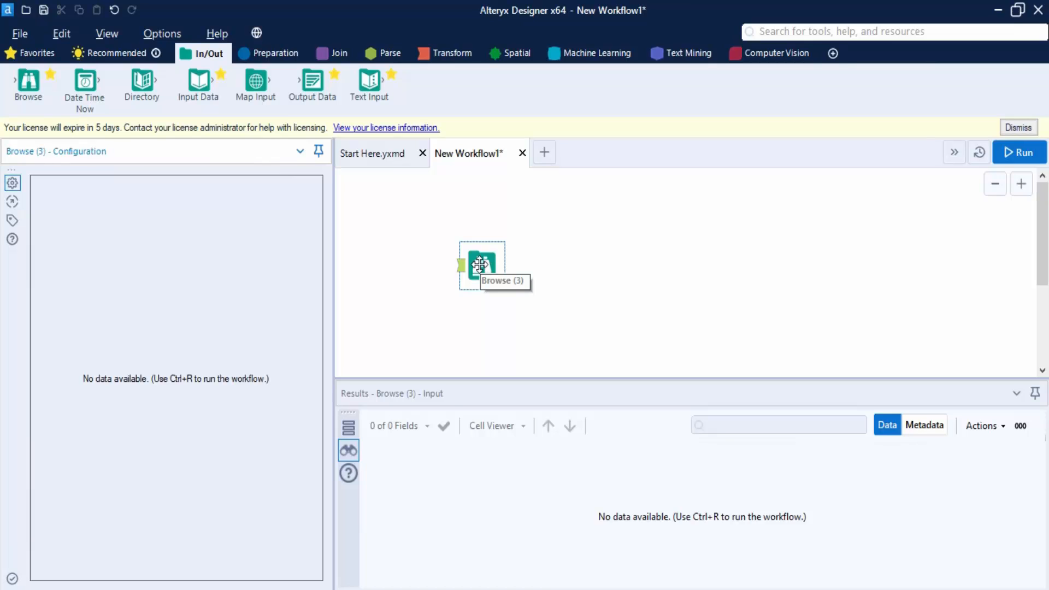
{"action": "left_click_drag", "start_coordinate": [438, 222], "coordinate": [553, 317]}
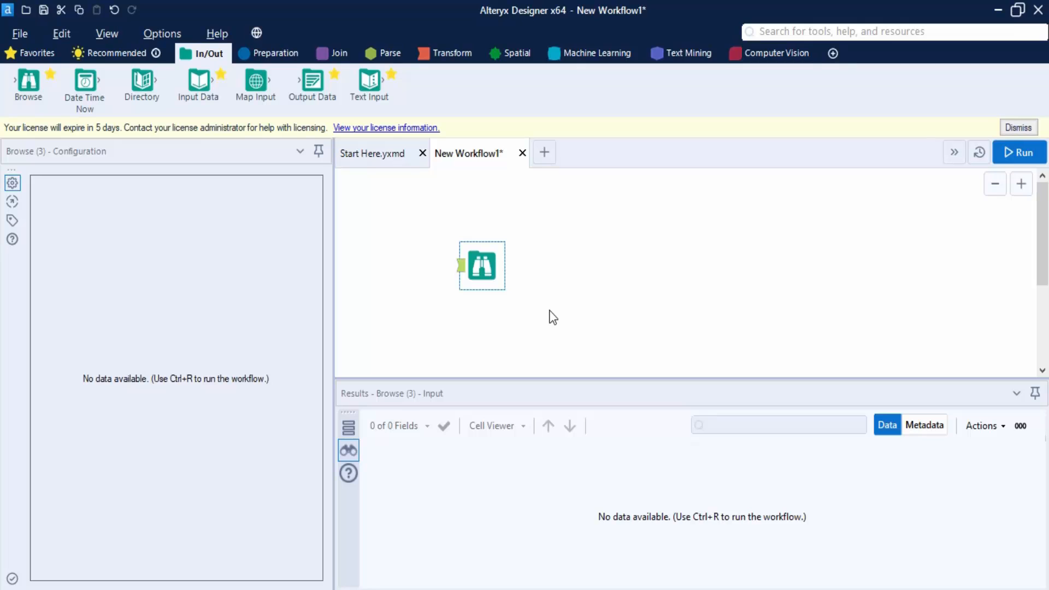
{"action": "key", "text": "ctrl+r"}
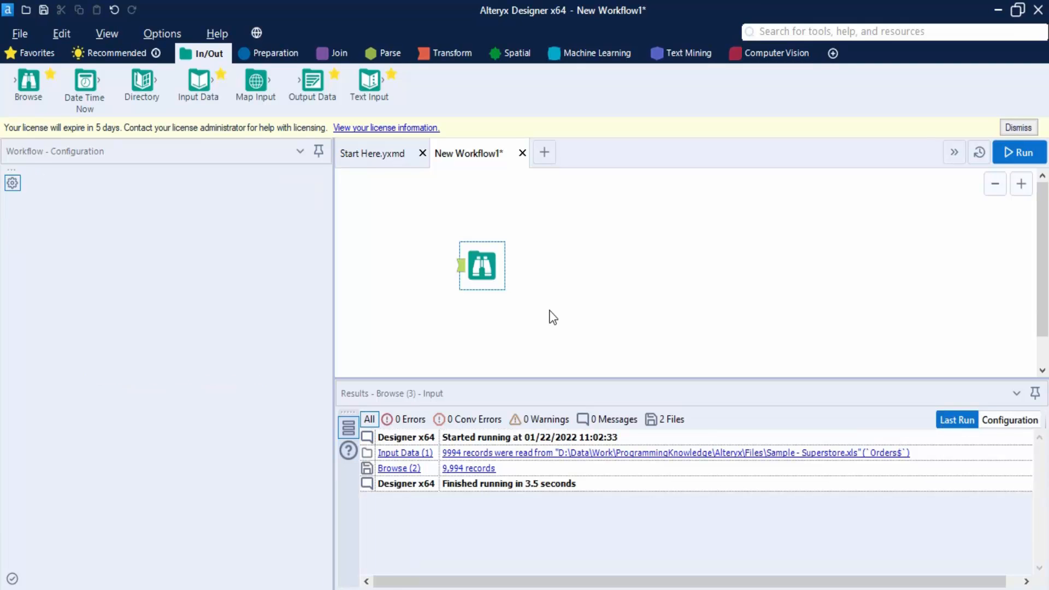
{"action": "key", "text": "Delete"}
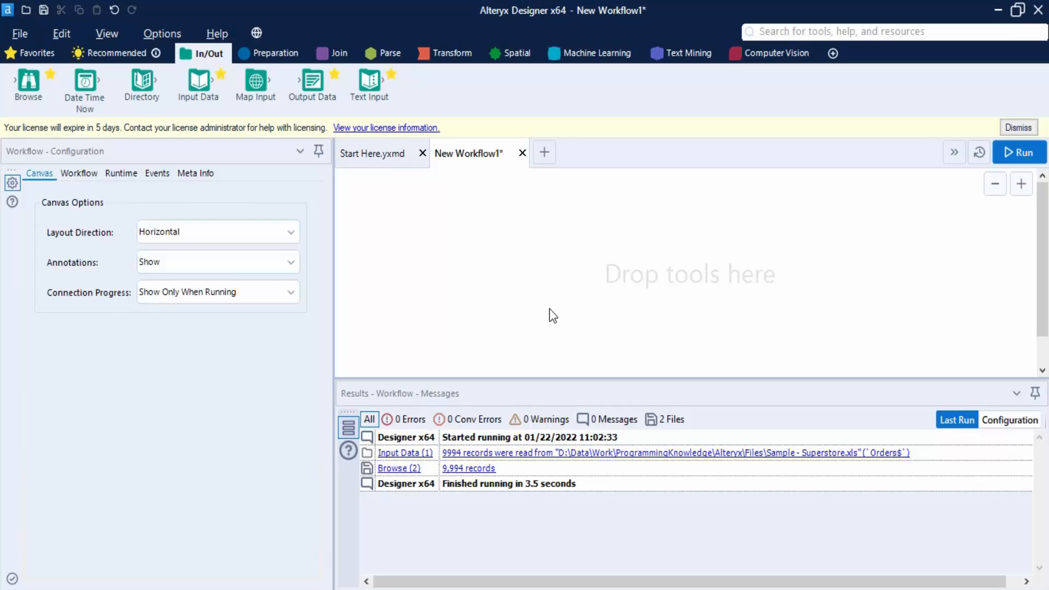
Place a Browse tool in the middle of the canvas
{"action": "left_click_drag", "start_coordinate": [28, 82], "coordinate": [554, 263]}
{"action": "left_click", "coordinate": [476, 257]}
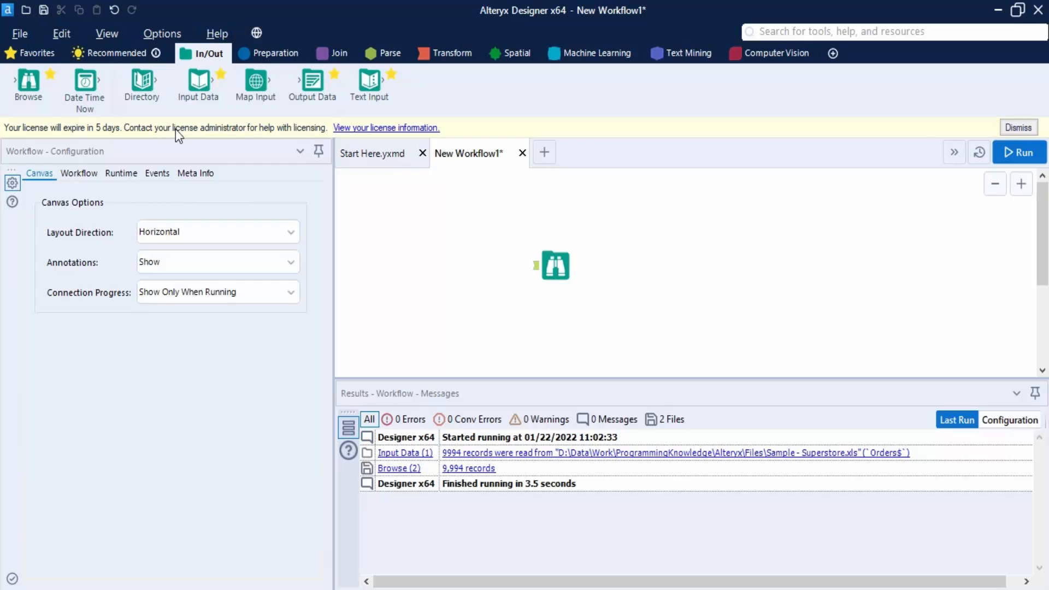
Add an Input Data tool left of the Browse tool and connect it to the file Sample - Superstore.xls
{"action": "left_click_drag", "start_coordinate": [198, 82], "coordinate": [429, 264]}
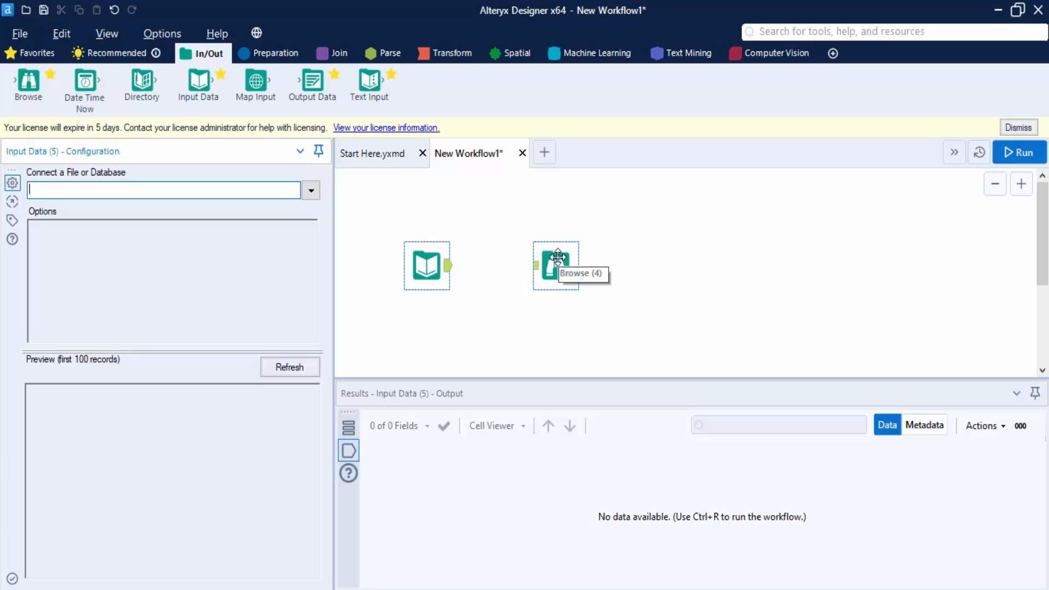
{"action": "left_click", "coordinate": [427, 266]}
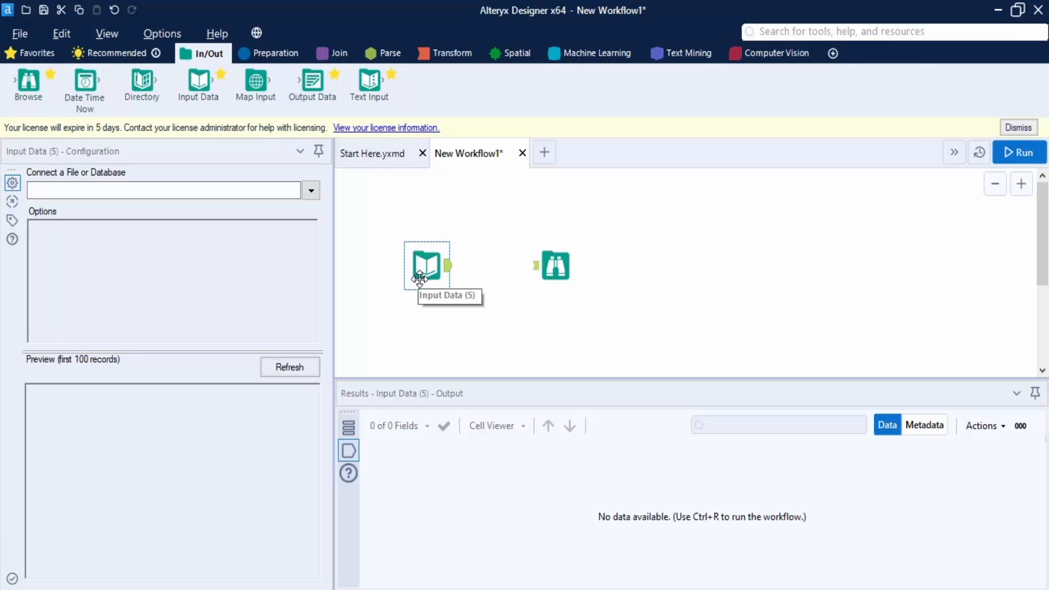
{"action": "left_click", "coordinate": [311, 190]}
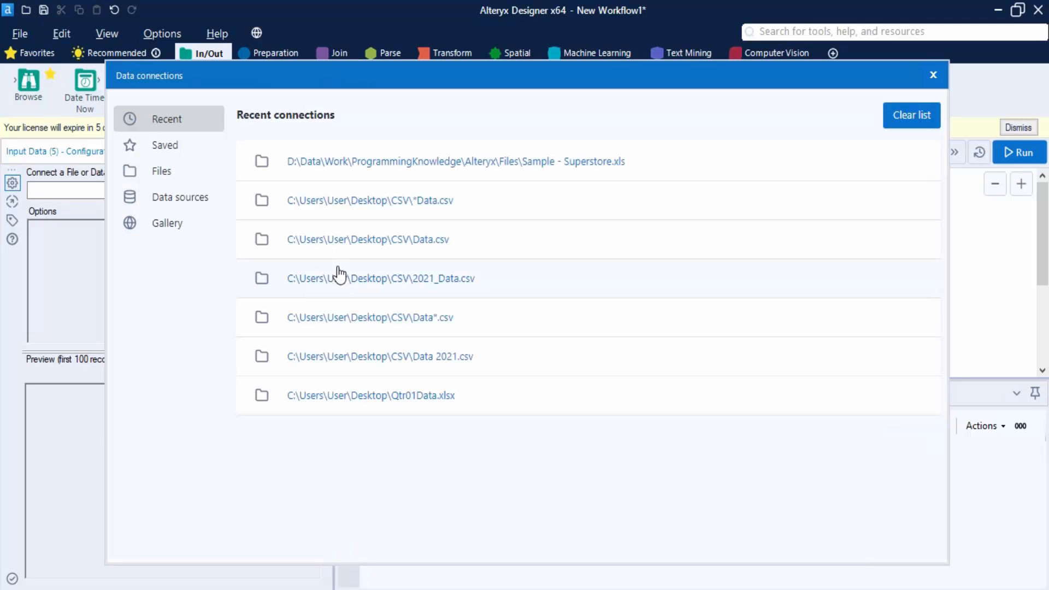
{"action": "left_click", "coordinate": [154, 171]}
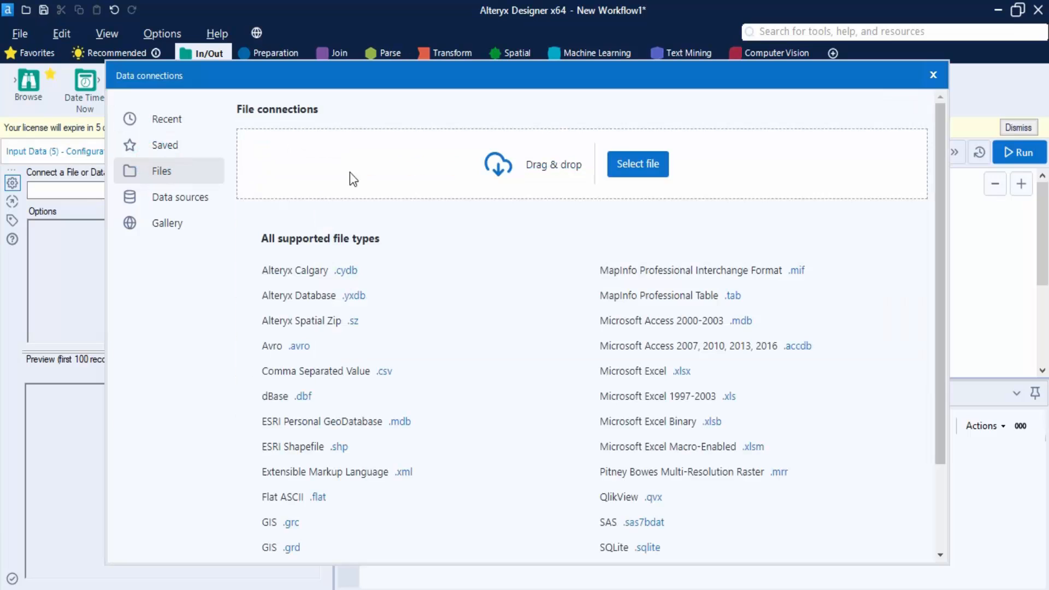
{"action": "left_click", "coordinate": [635, 164]}
{"action": "left_click", "coordinate": [450, 221]}
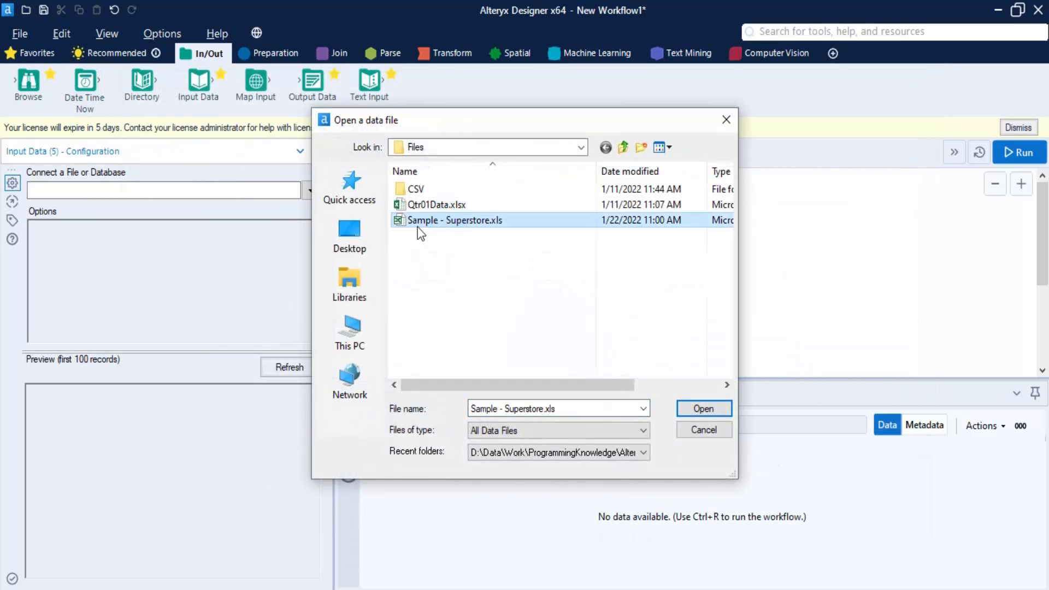
{"action": "left_click", "coordinate": [703, 409]}
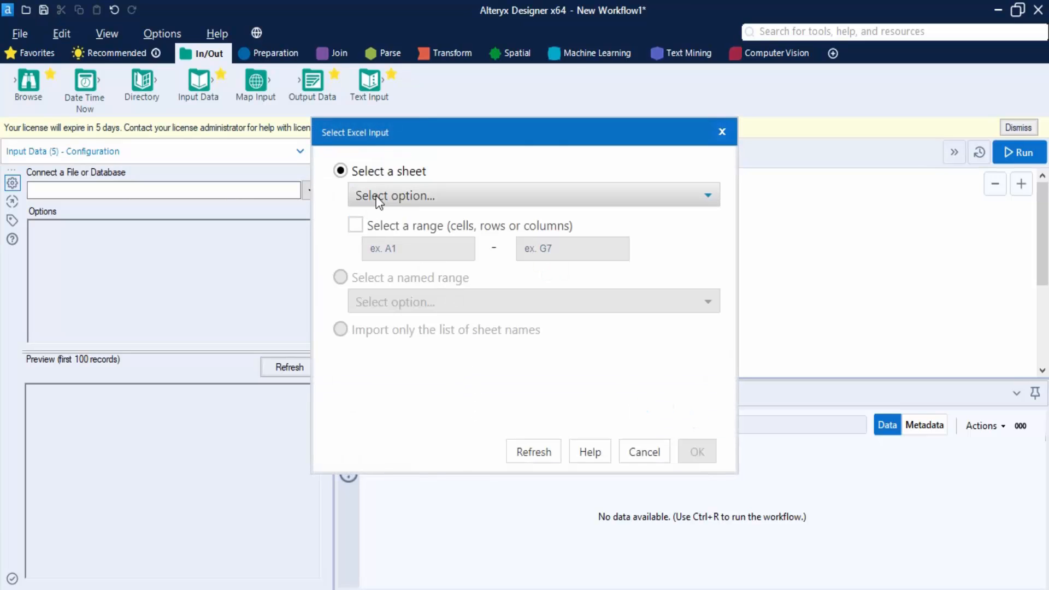
Select the Orders sheet as the Excel input
{"action": "left_click", "coordinate": [396, 192]}
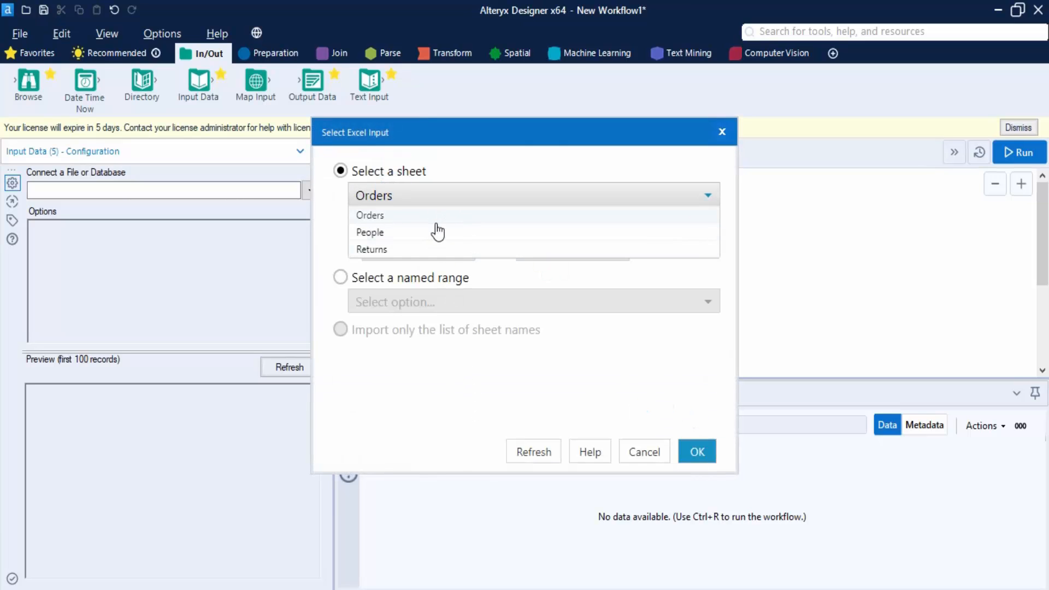
{"action": "left_click", "coordinate": [436, 223]}
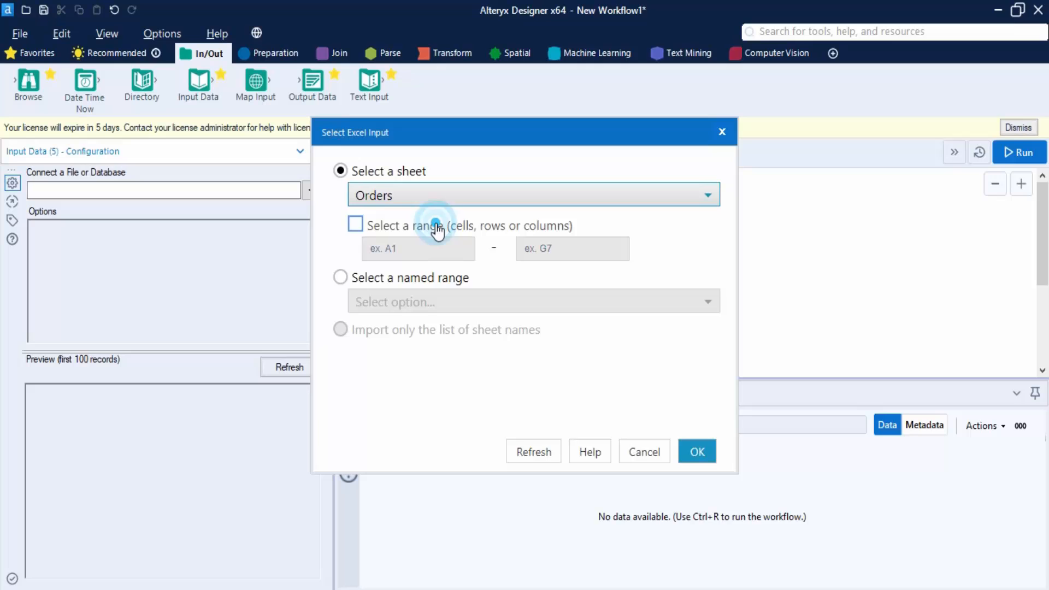
{"action": "left_click", "coordinate": [714, 458]}
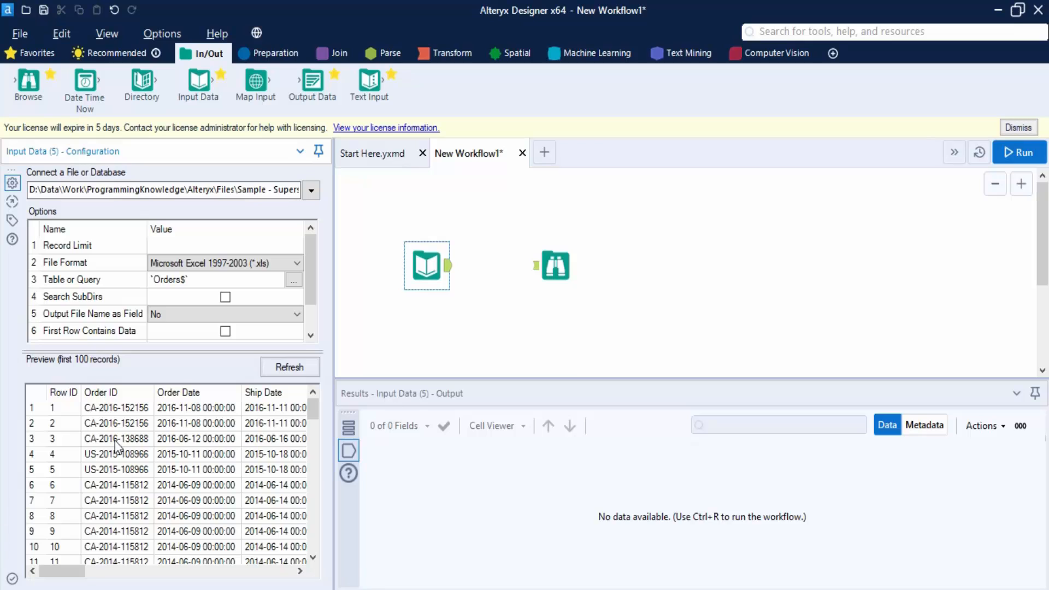
Widen the configuration panel and scroll through the data preview records
{"action": "left_click_drag", "start_coordinate": [333, 285], "coordinate": [367, 285]}
{"action": "scroll", "coordinate": [251, 476], "scroll_direction": "down", "scroll_amount": 5}
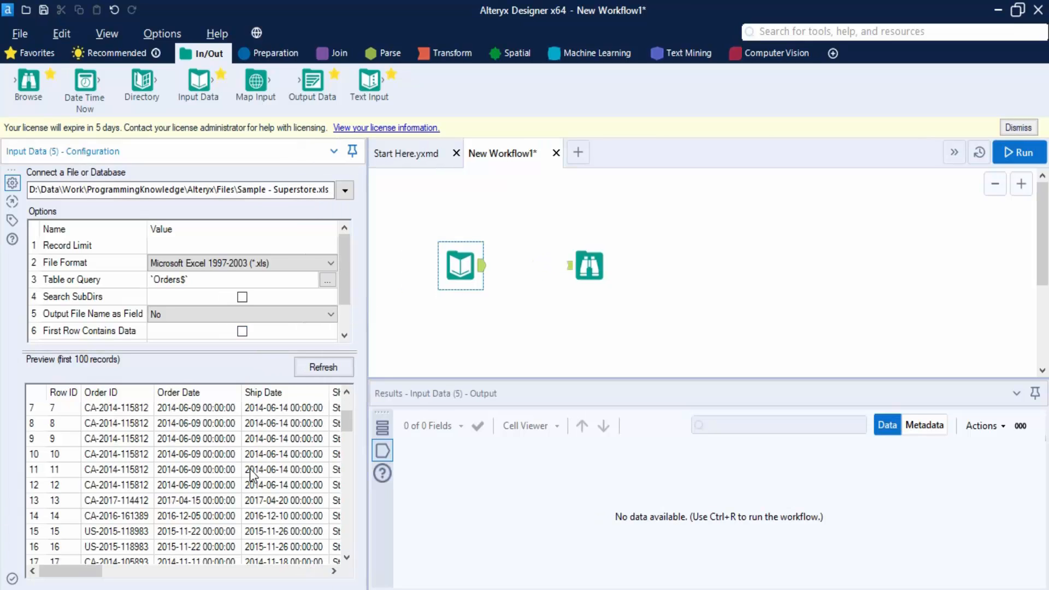
{"action": "scroll", "coordinate": [251, 476], "scroll_direction": "up", "scroll_amount": 5}
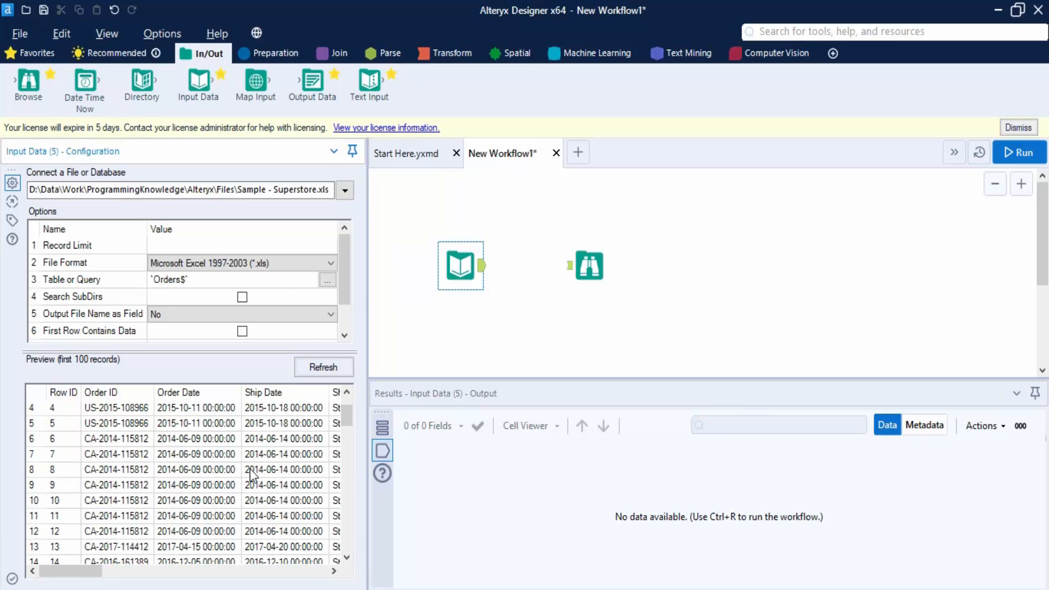
Run the unconnected workflow and look up the Browse tool's missing incoming connection error in the online knowledge base
{"action": "left_click", "coordinate": [1020, 152]}
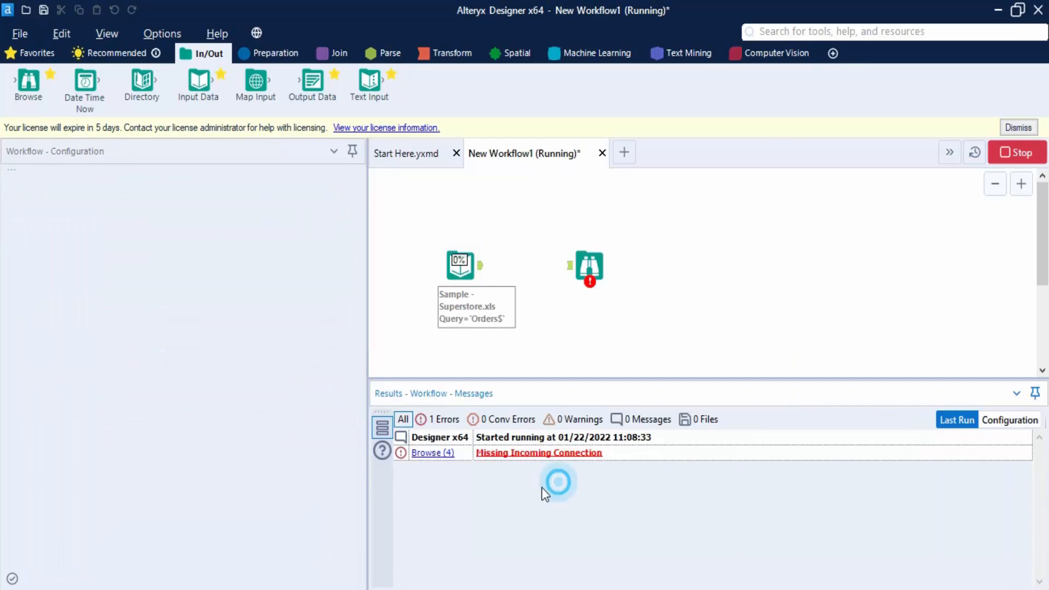
{"action": "left_click", "coordinate": [539, 454]}
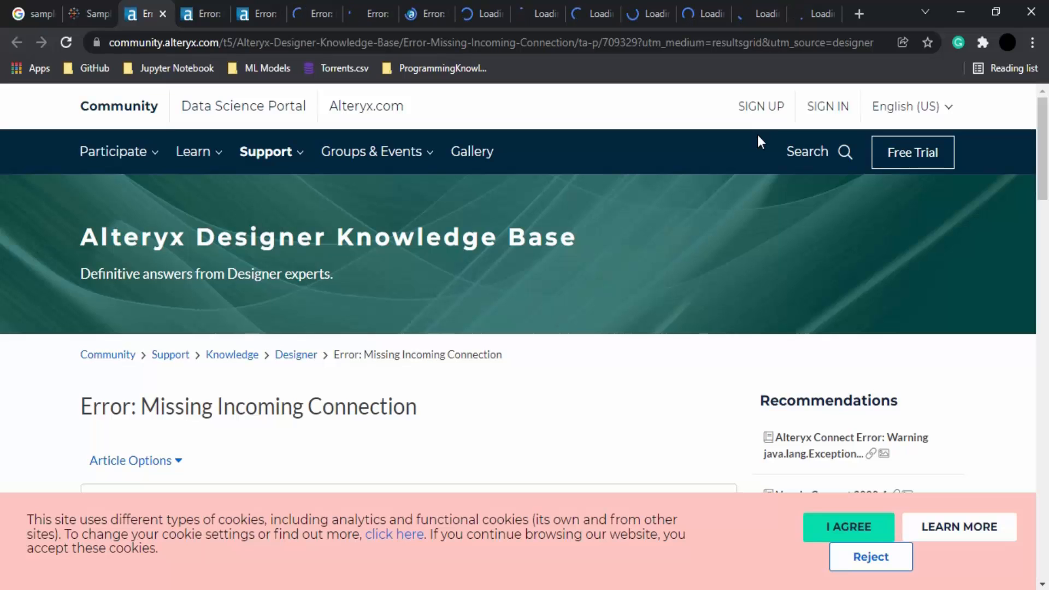
{"action": "left_click_drag", "start_coordinate": [758, 135], "coordinate": [582, 394]}
{"action": "left_click", "coordinate": [582, 394]}
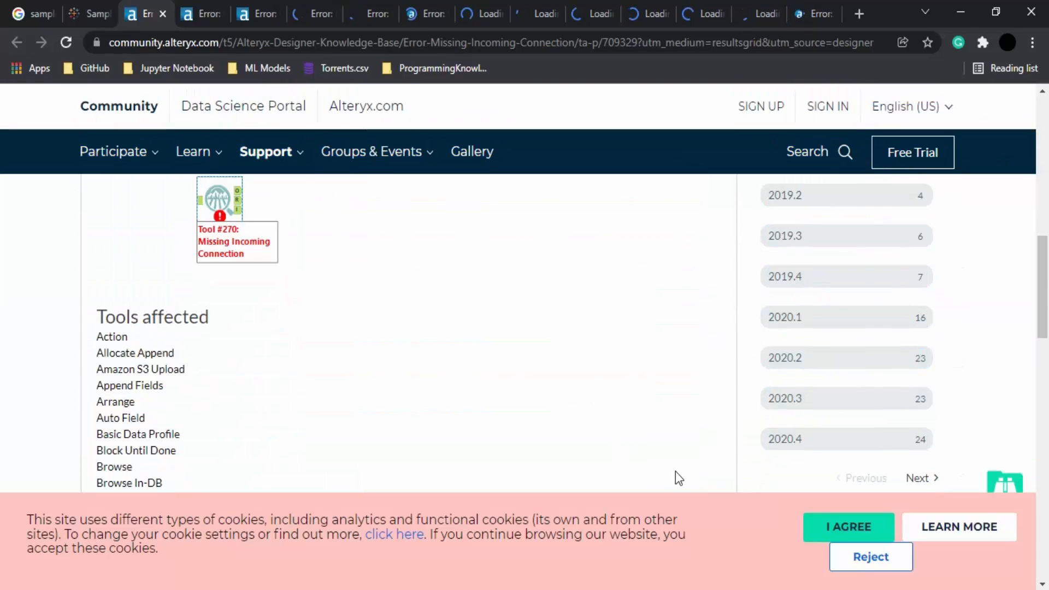
{"action": "key", "text": "alt+Tab"}
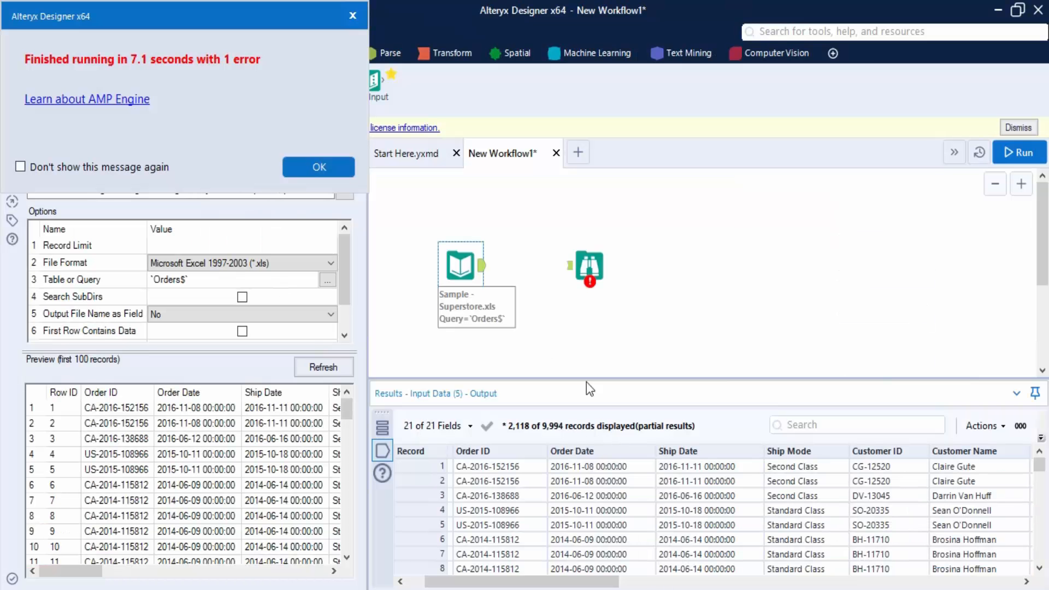
{"action": "left_click", "coordinate": [320, 167]}
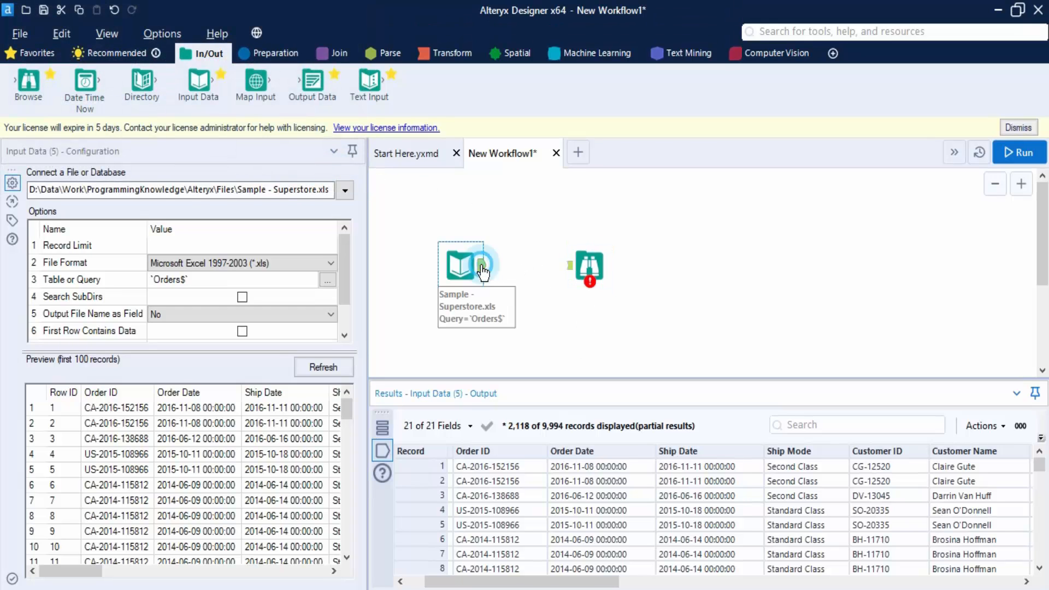
Connect the Input Data tool's output to the Browse tool and run the workflow
{"action": "left_click_drag", "start_coordinate": [481, 265], "coordinate": [568, 267]}
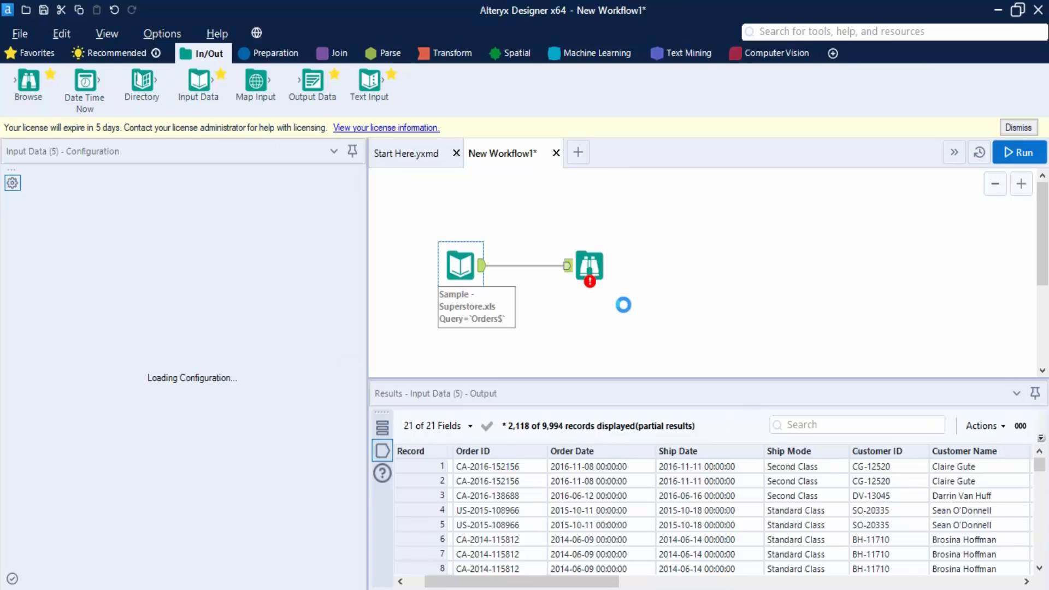
{"action": "left_click", "coordinate": [1033, 156]}
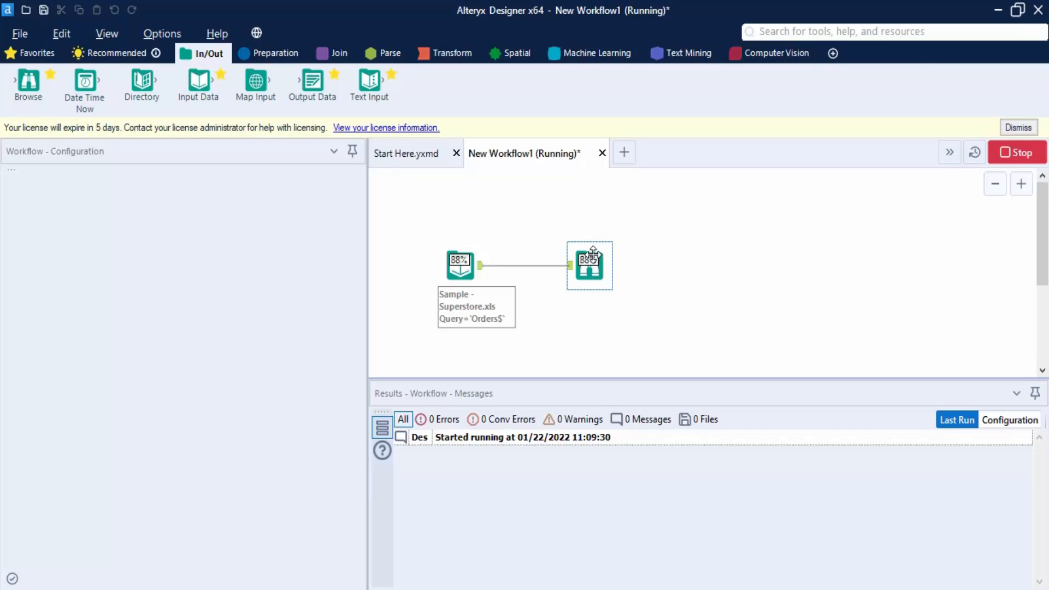
{"action": "left_click", "coordinate": [582, 268]}
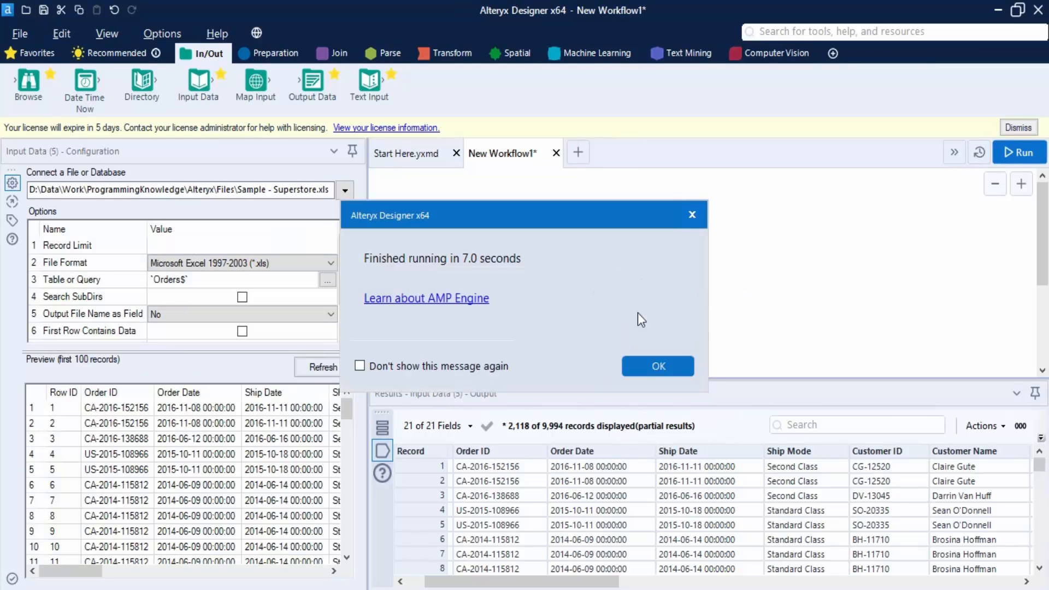
{"action": "left_click", "coordinate": [644, 366]}
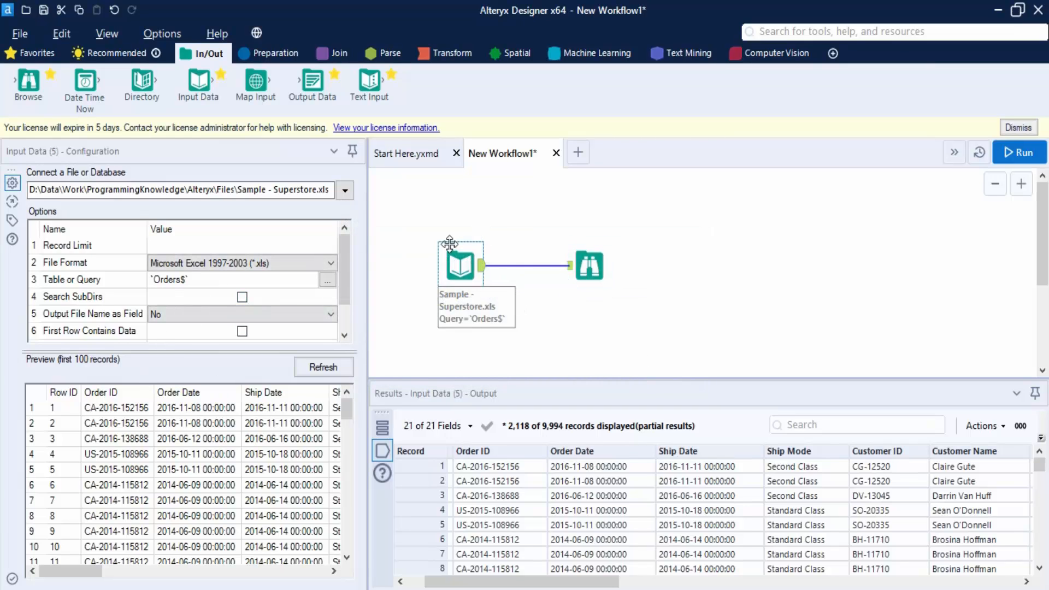
Select the Browse tool and enlarge the results pane to view the output records
{"action": "left_click", "coordinate": [589, 265]}
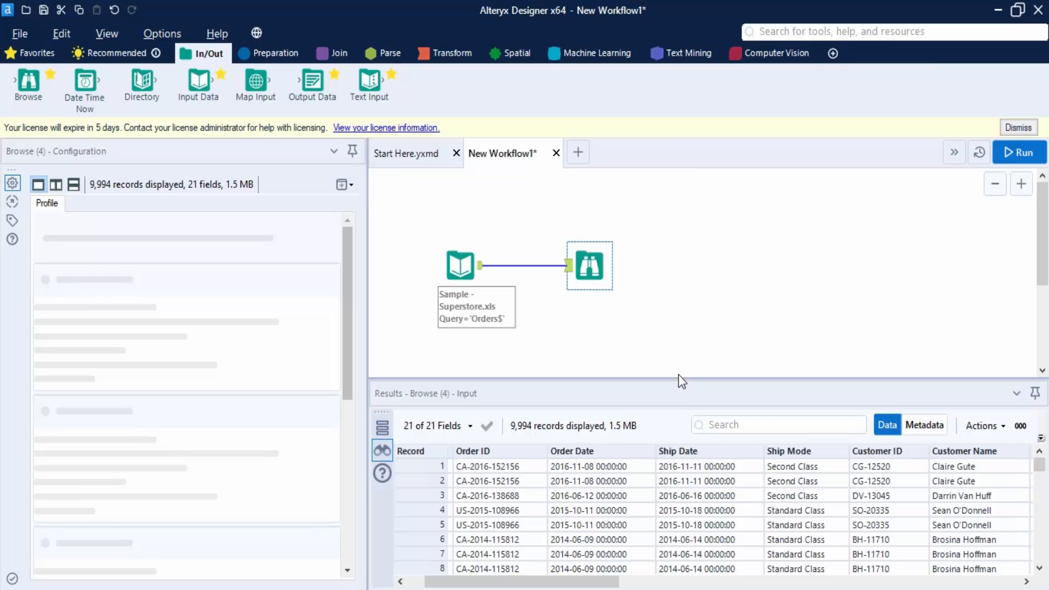
{"action": "left_click_drag", "start_coordinate": [679, 378], "coordinate": [680, 318]}
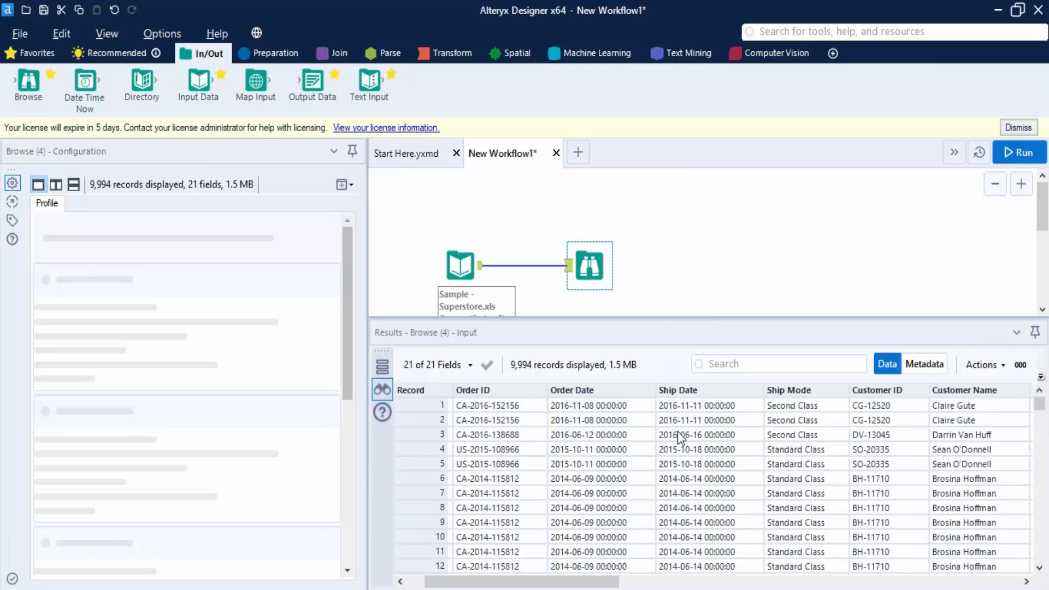
Scroll the results grid sideways to view the remaining Orders columns
{"action": "left_click_drag", "start_coordinate": [599, 584], "coordinate": [681, 572]}
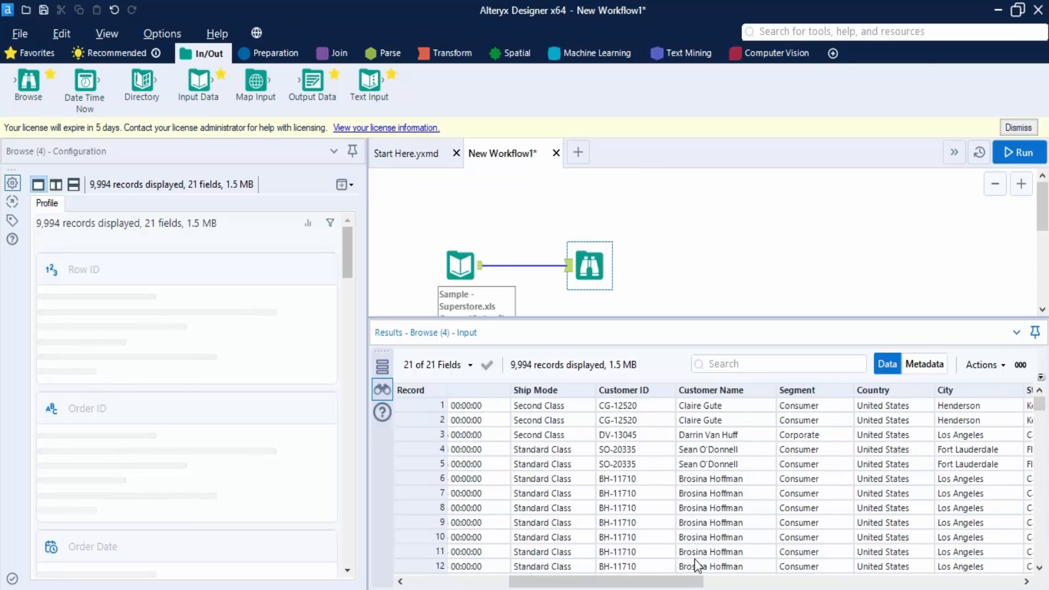
{"action": "left_click_drag", "start_coordinate": [697, 584], "coordinate": [917, 574]}
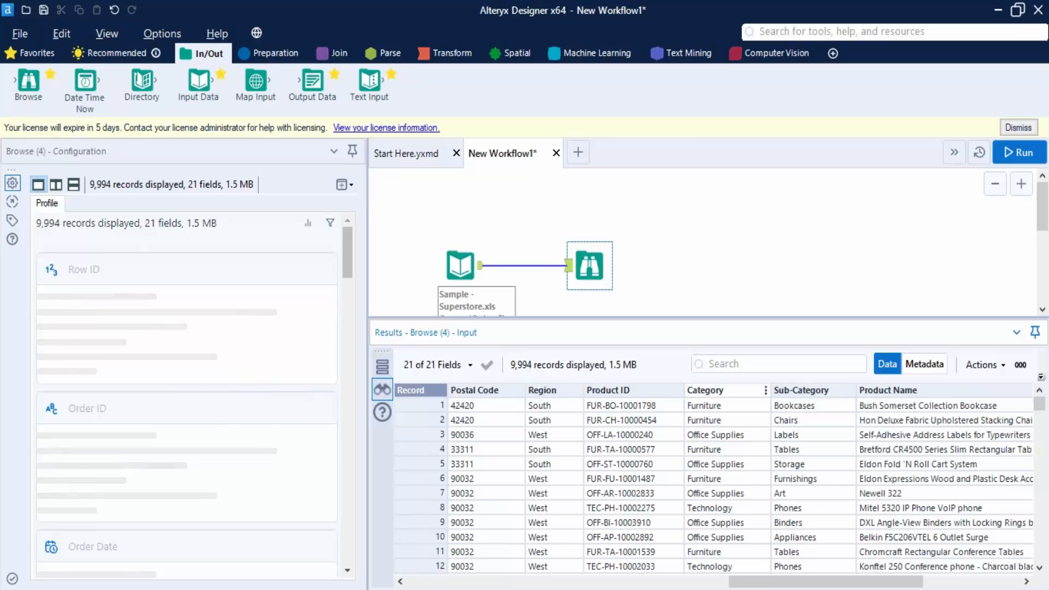
{"action": "left_click", "coordinate": [723, 236]}
{"action": "left_click_drag", "start_coordinate": [723, 236], "coordinate": [634, 279]}
{"action": "left_click", "coordinate": [604, 265]}
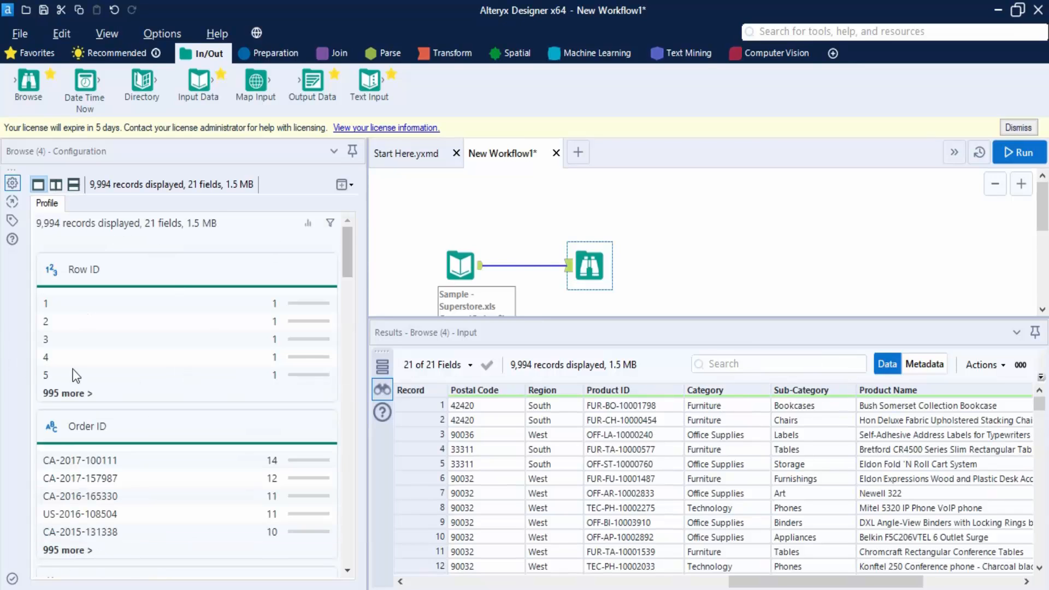
Select the Category column and examine its profile summary, length statistics and value frequencies
{"action": "left_click", "coordinate": [705, 392]}
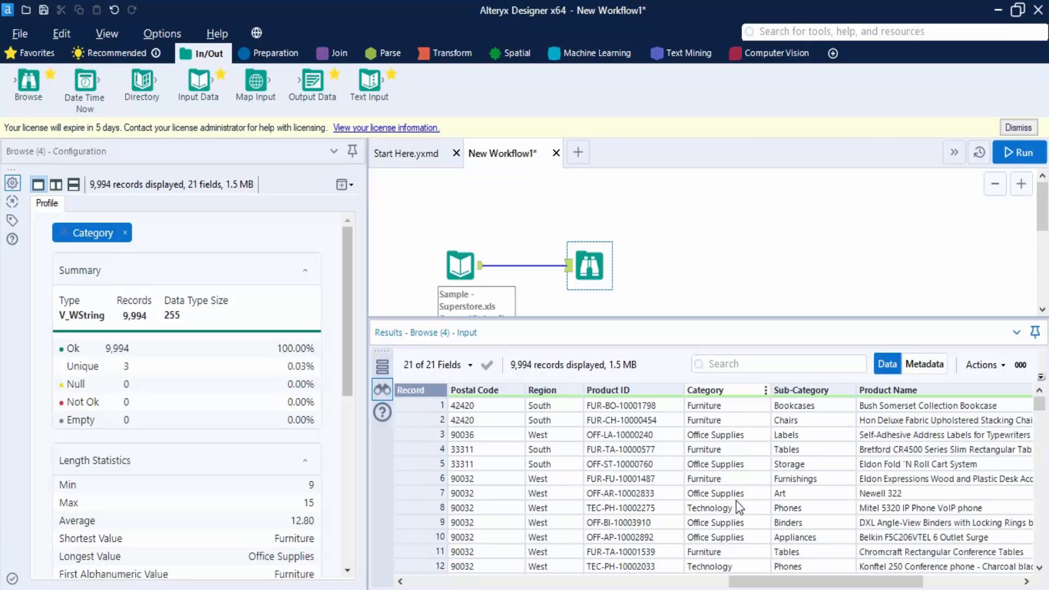
{"action": "scroll", "coordinate": [214, 362], "scroll_direction": "down", "scroll_amount": 1}
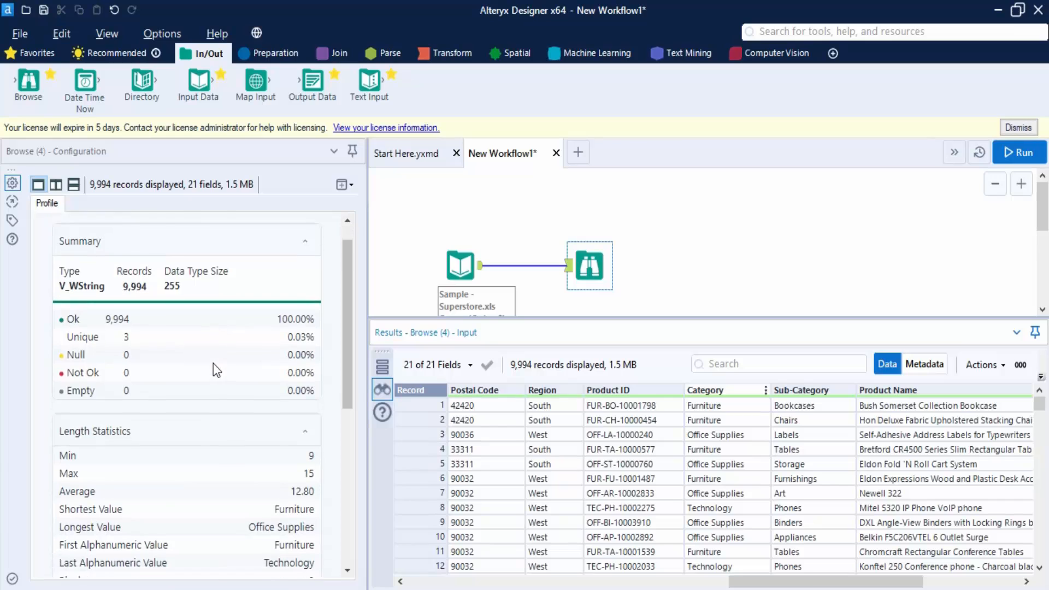
{"action": "scroll", "coordinate": [213, 363], "scroll_direction": "down", "scroll_amount": 4}
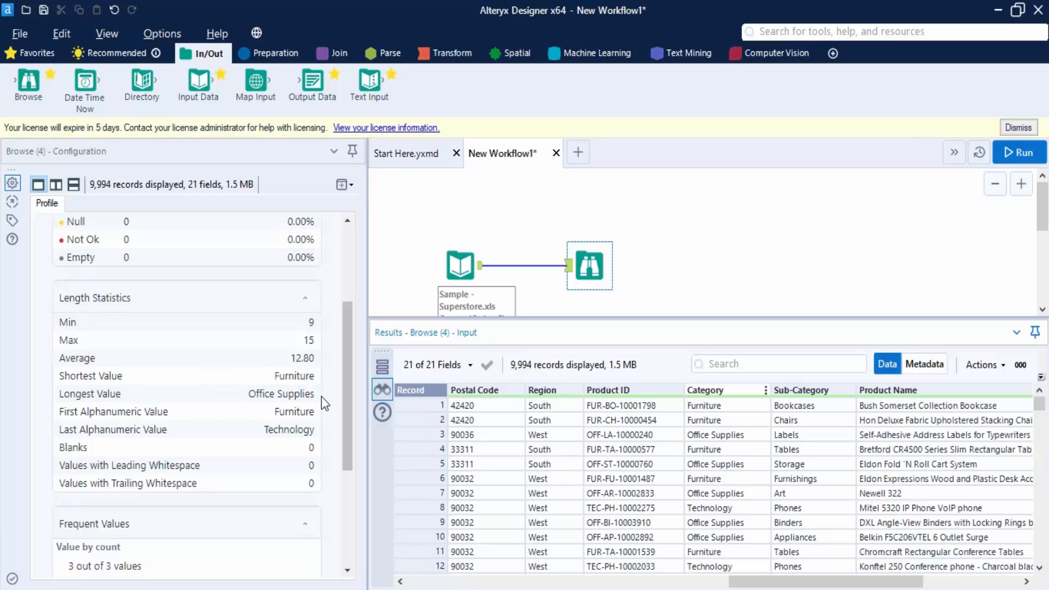
{"action": "scroll", "coordinate": [330, 396], "scroll_direction": "down", "scroll_amount": 3}
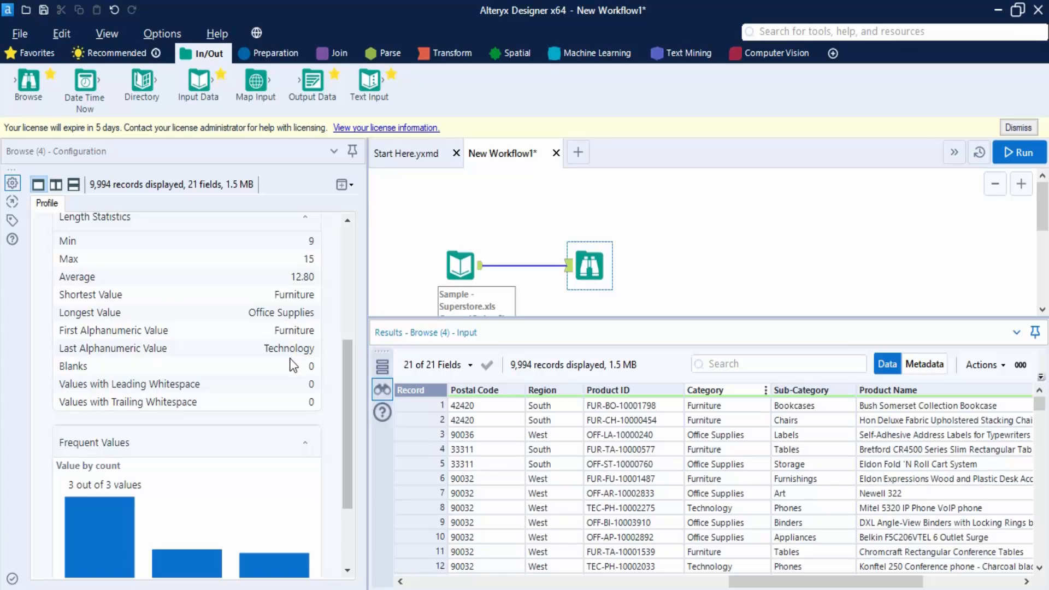
{"action": "scroll", "coordinate": [292, 365], "scroll_direction": "down", "scroll_amount": 3}
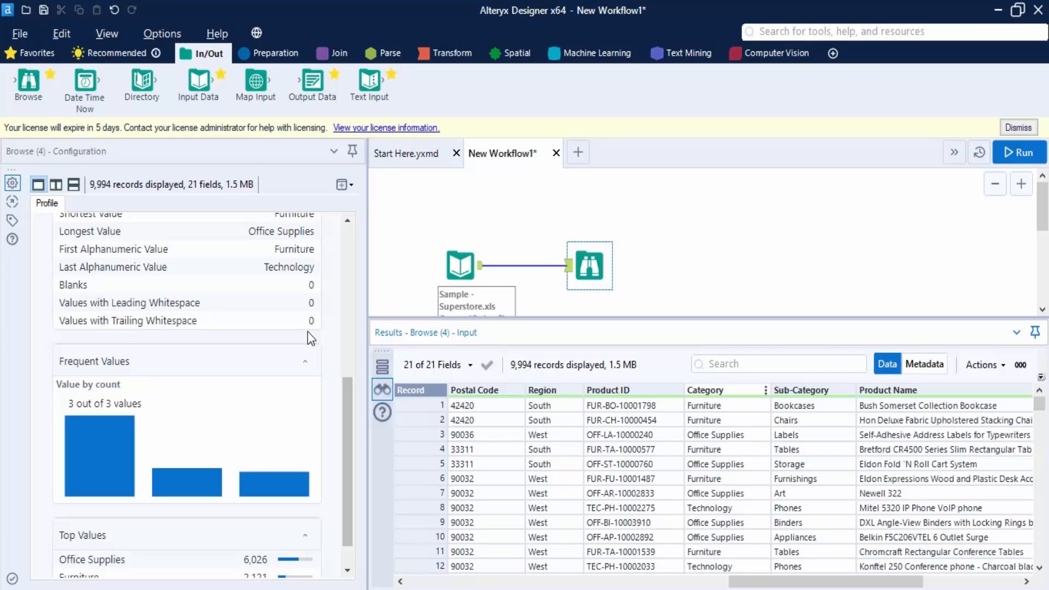
{"action": "scroll", "coordinate": [187, 389], "scroll_direction": "down", "scroll_amount": 1}
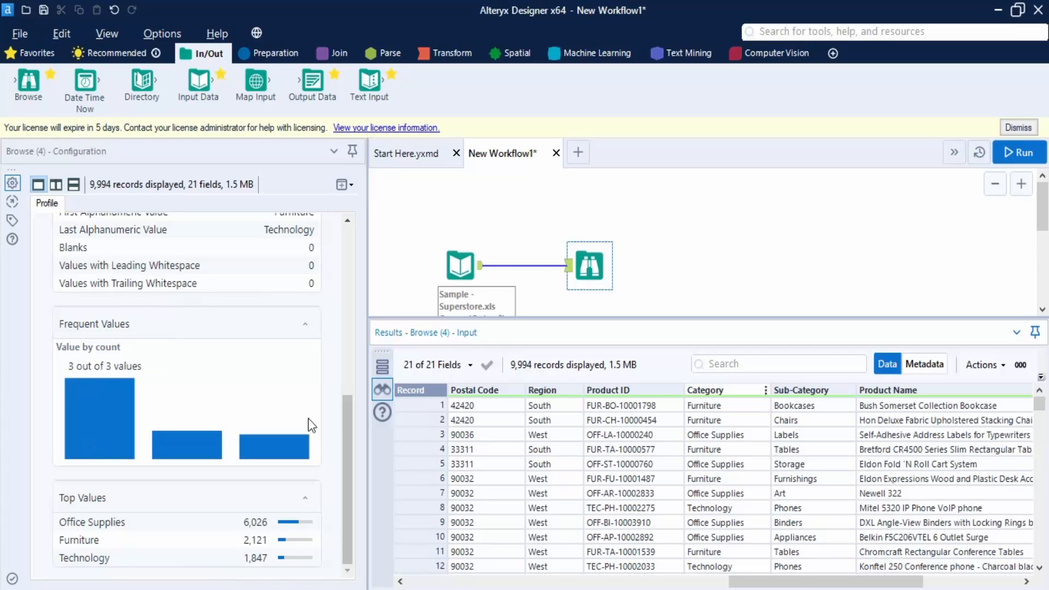
{"action": "left_click", "coordinate": [344, 454]}
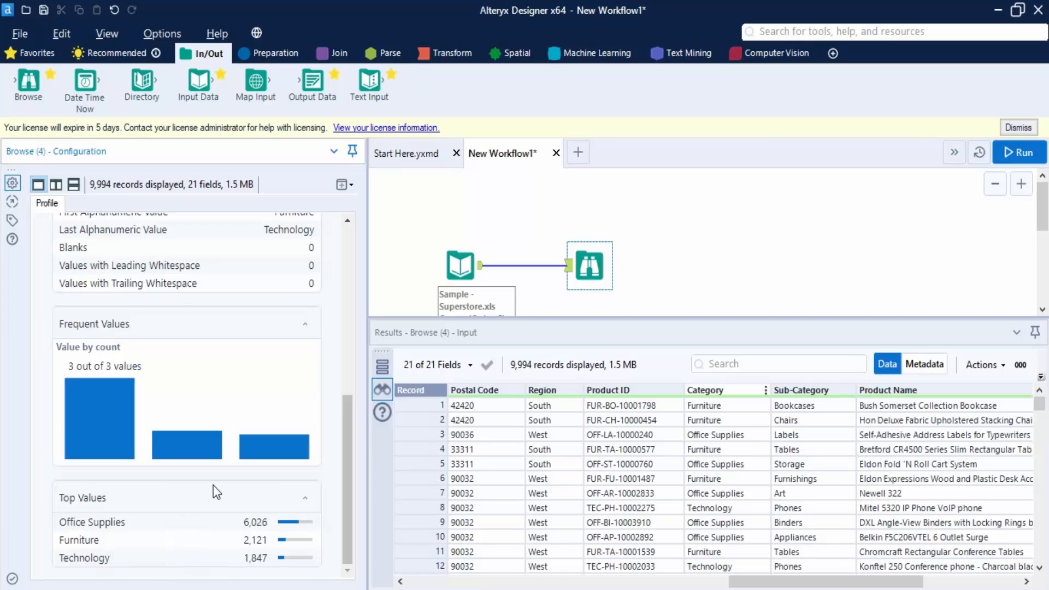
{"action": "scroll", "coordinate": [218, 486], "scroll_direction": "up", "scroll_amount": 10}
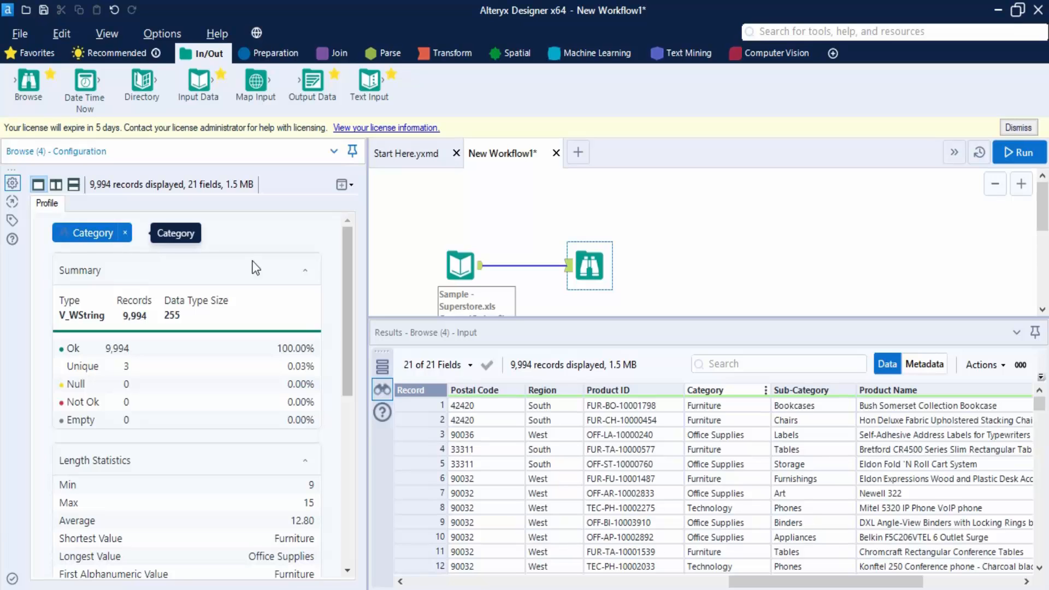
Profile the Sub-Category column and expand the full list of its distinct values
{"action": "left_click", "coordinate": [833, 386]}
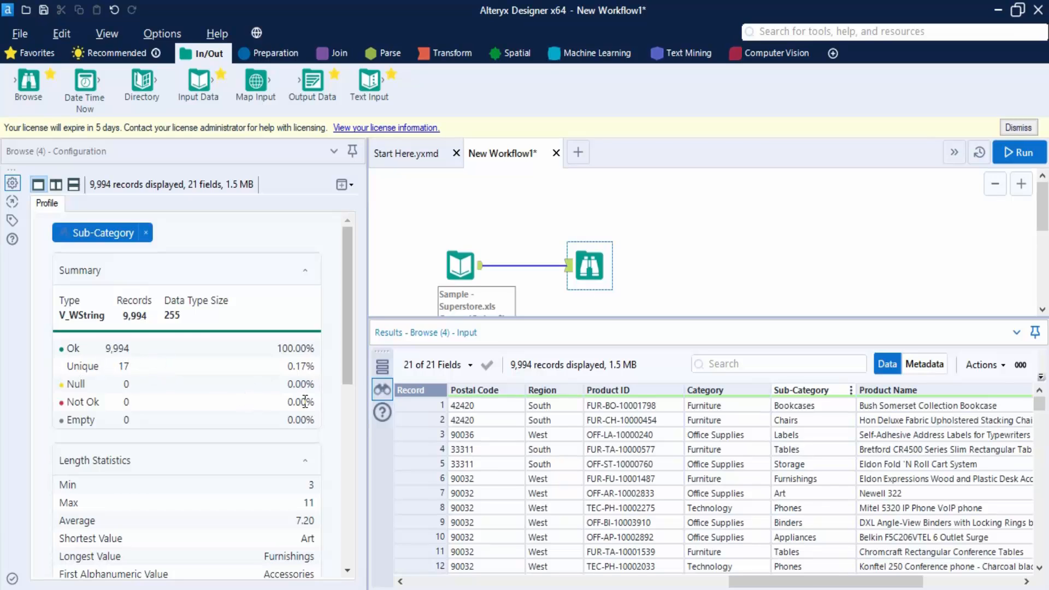
{"action": "scroll", "coordinate": [301, 399], "scroll_direction": "down", "scroll_amount": 5}
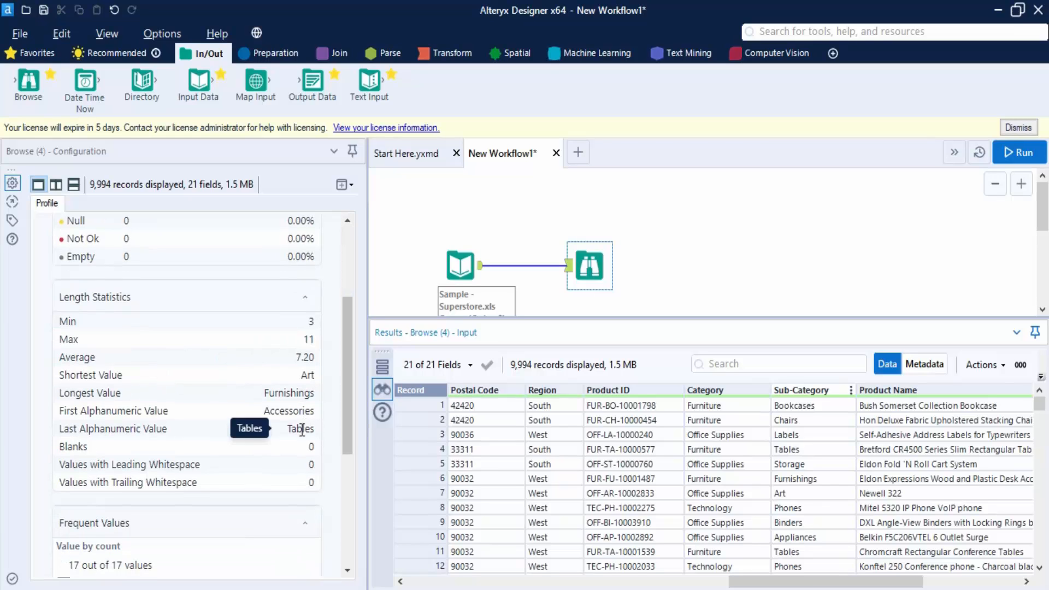
{"action": "scroll", "coordinate": [302, 429], "scroll_direction": "down", "scroll_amount": 3}
{"action": "scroll", "coordinate": [301, 430], "scroll_direction": "down", "scroll_amount": 3}
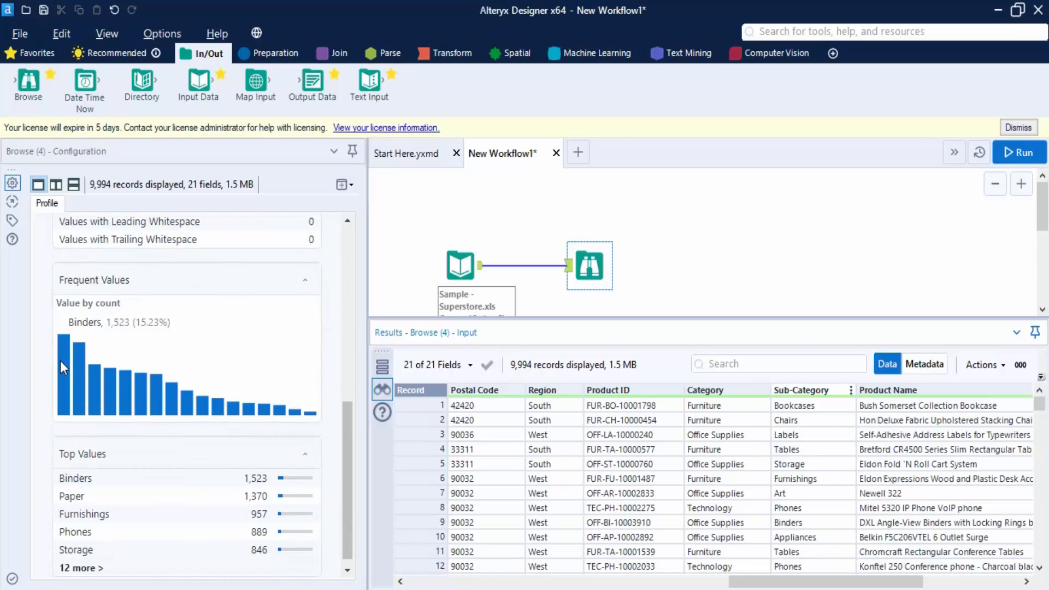
{"action": "left_click", "coordinate": [305, 279]}
{"action": "left_click", "coordinate": [305, 398]}
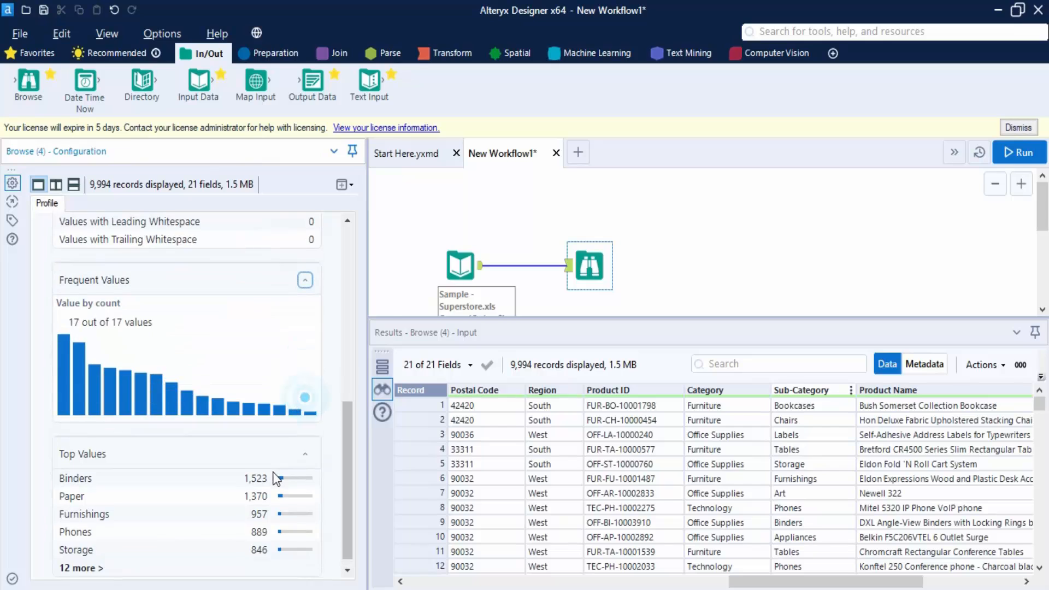
{"action": "left_click", "coordinate": [79, 568]}
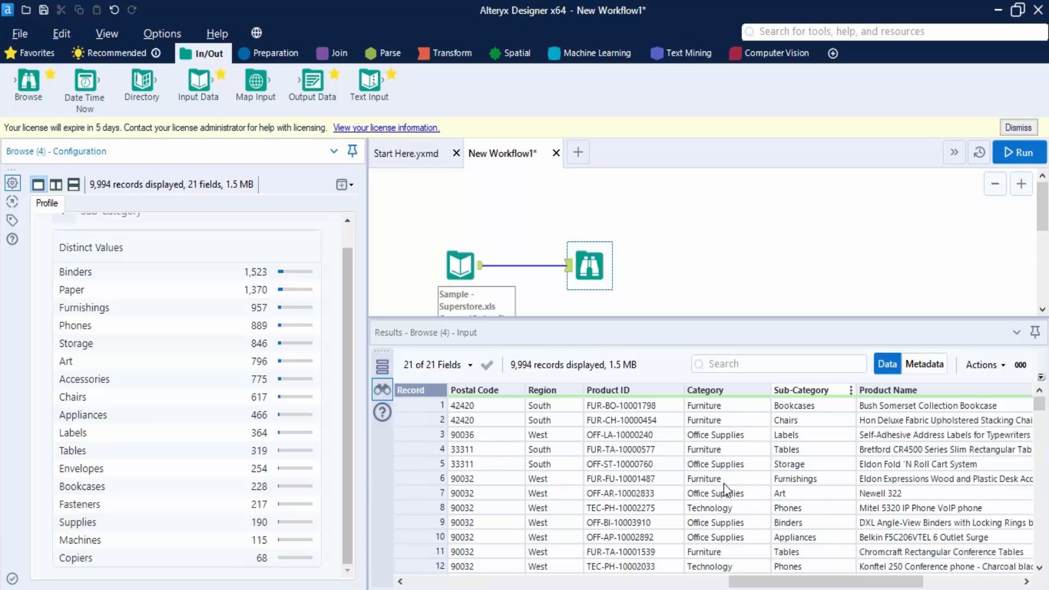
Scroll the results grid back and examine the Country column's profile
{"action": "left_click_drag", "start_coordinate": [763, 583], "coordinate": [642, 564]}
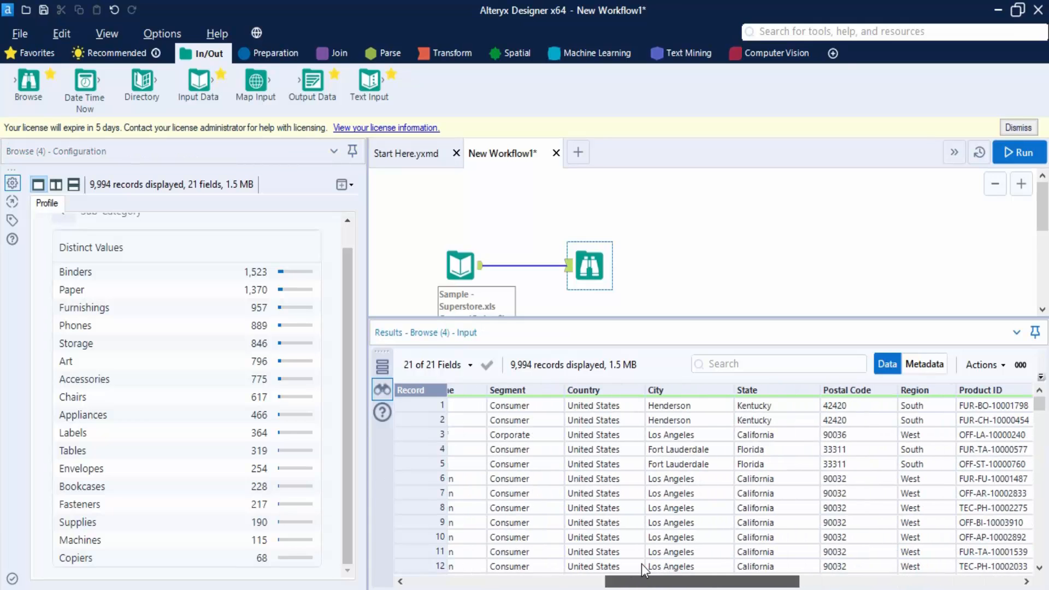
{"action": "left_click", "coordinate": [608, 388]}
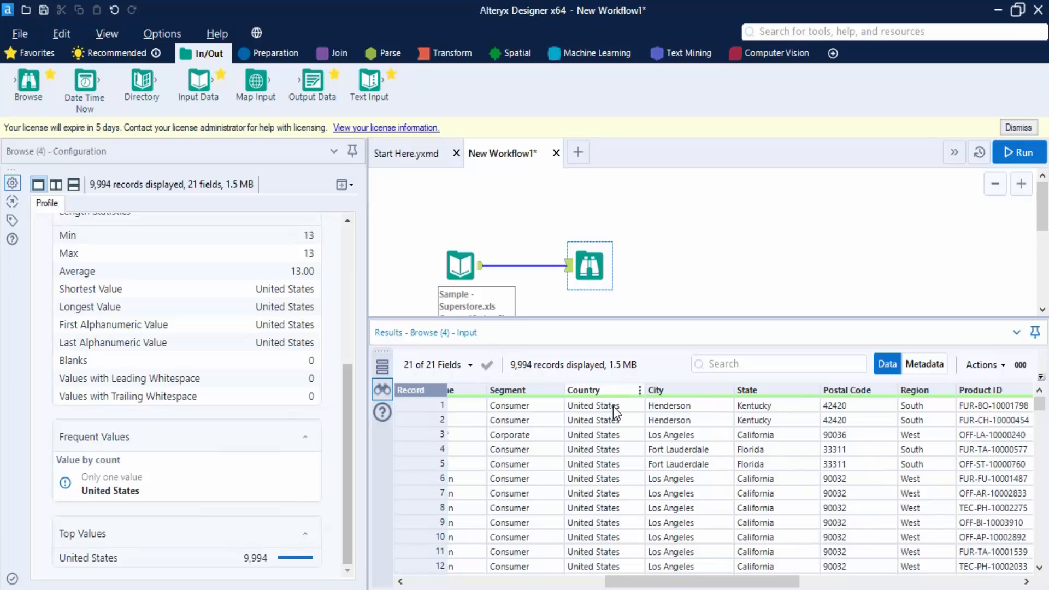
{"action": "scroll", "coordinate": [183, 355], "scroll_direction": "up", "scroll_amount": 5}
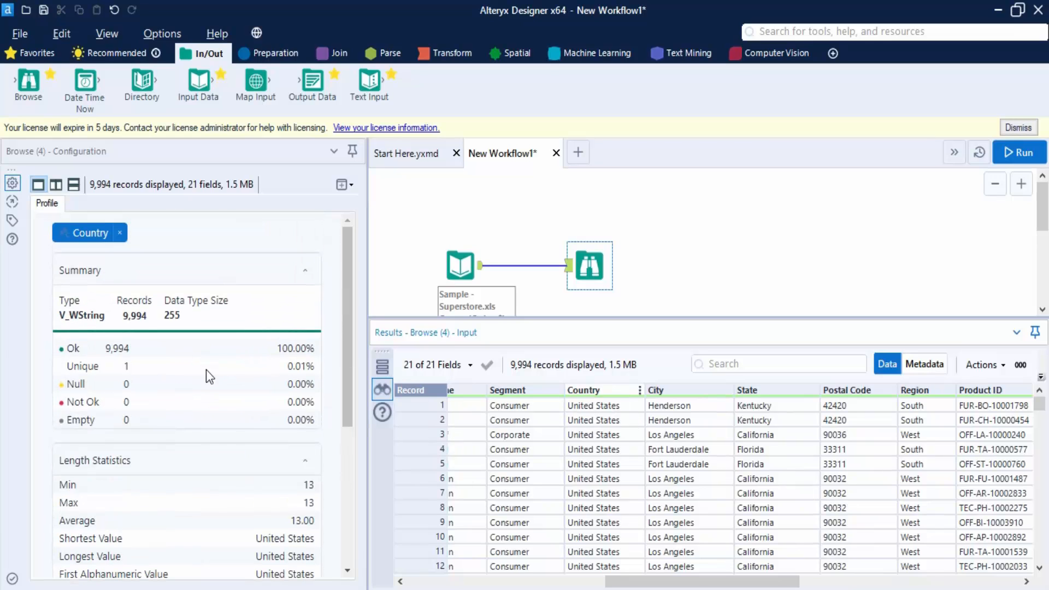
Examine the City column's profile statistics and top values
{"action": "left_click", "coordinate": [712, 391]}
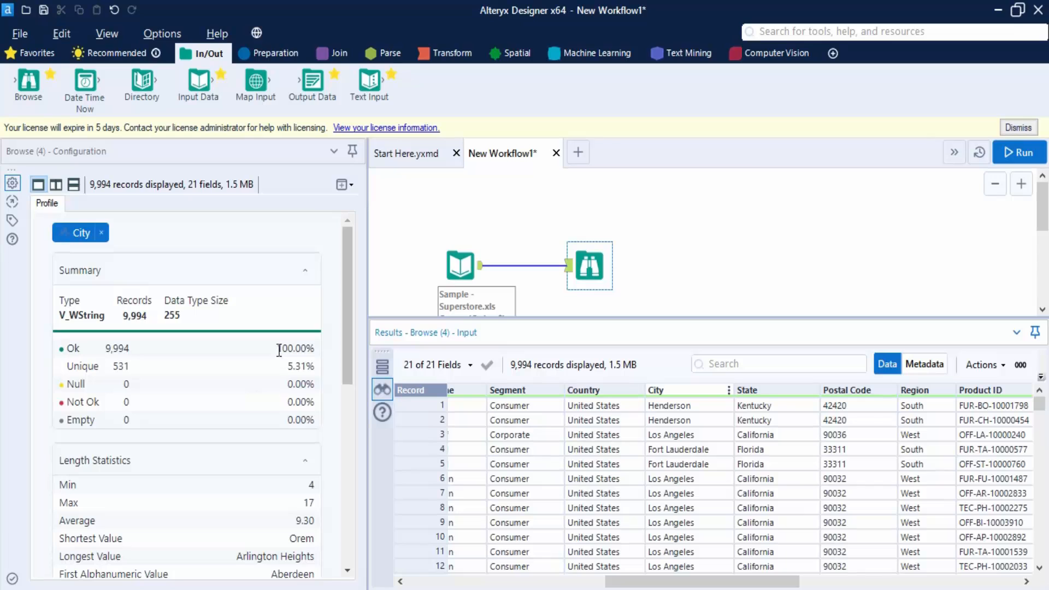
{"action": "scroll", "coordinate": [247, 391], "scroll_direction": "down", "scroll_amount": 2}
{"action": "scroll", "coordinate": [247, 393], "scroll_direction": "down", "scroll_amount": 10}
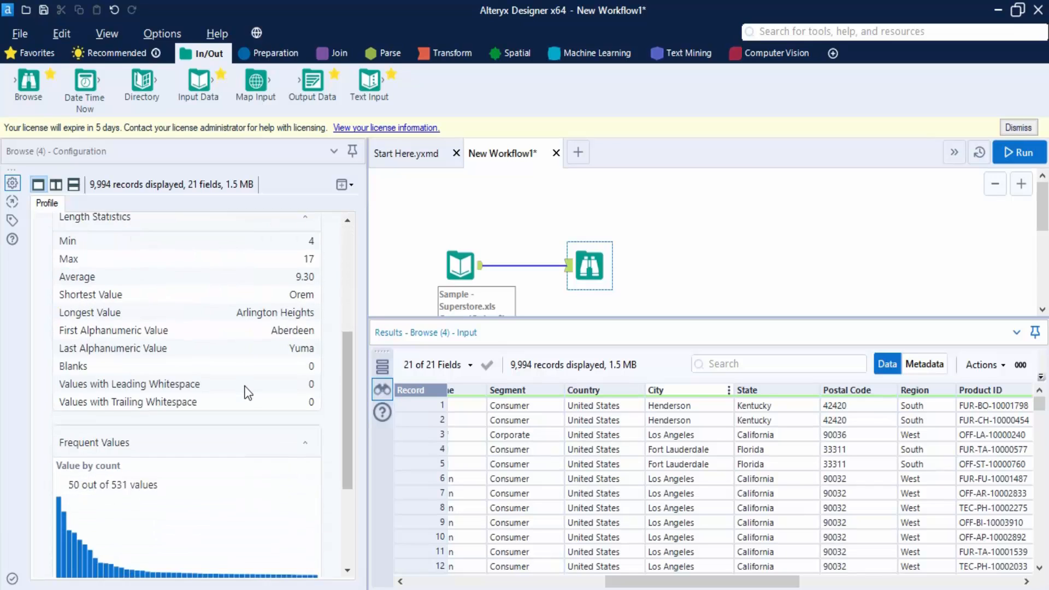
{"action": "left_click", "coordinate": [806, 500]}
{"action": "left_click_drag", "start_coordinate": [806, 500], "coordinate": [589, 474]}
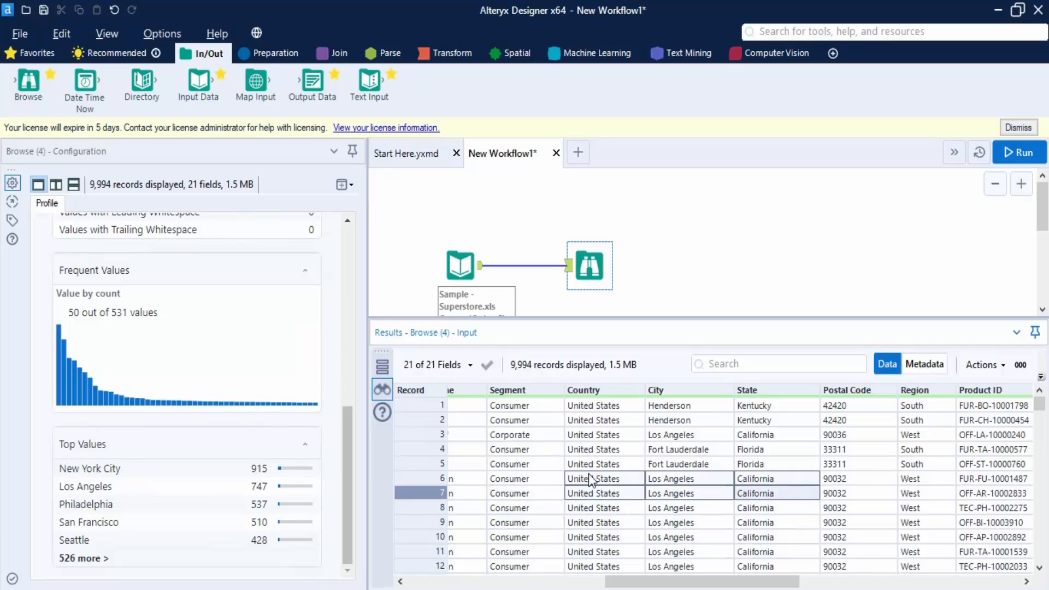
Switch the configuration panel to a split profile view and scroll through the all-fields profile
{"action": "left_click", "coordinate": [604, 390]}
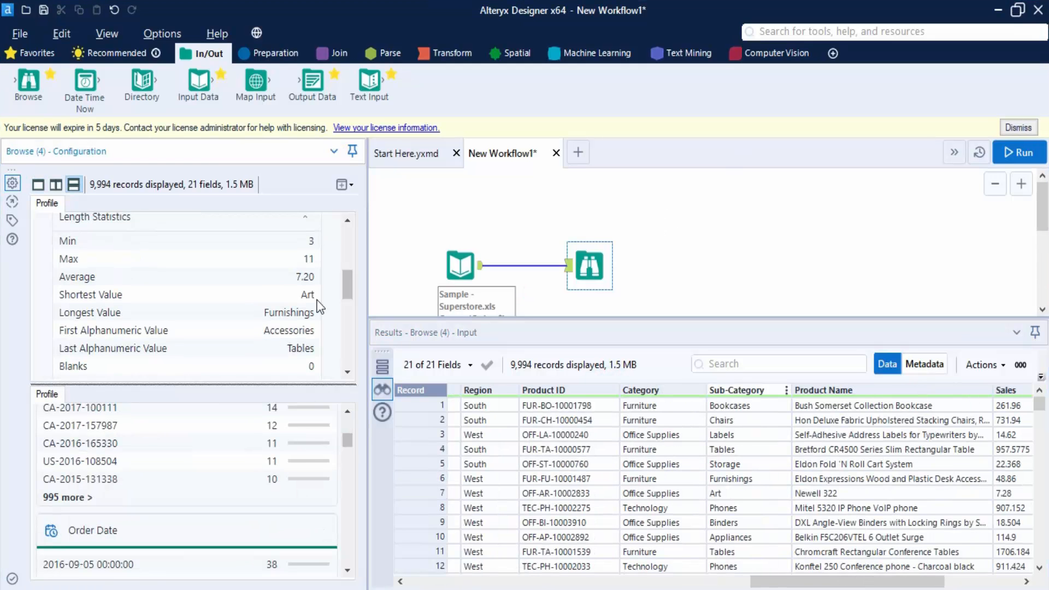
{"action": "scroll", "coordinate": [213, 340], "scroll_direction": "up", "scroll_amount": 1}
{"action": "scroll", "coordinate": [213, 340], "scroll_direction": "up", "scroll_amount": 5}
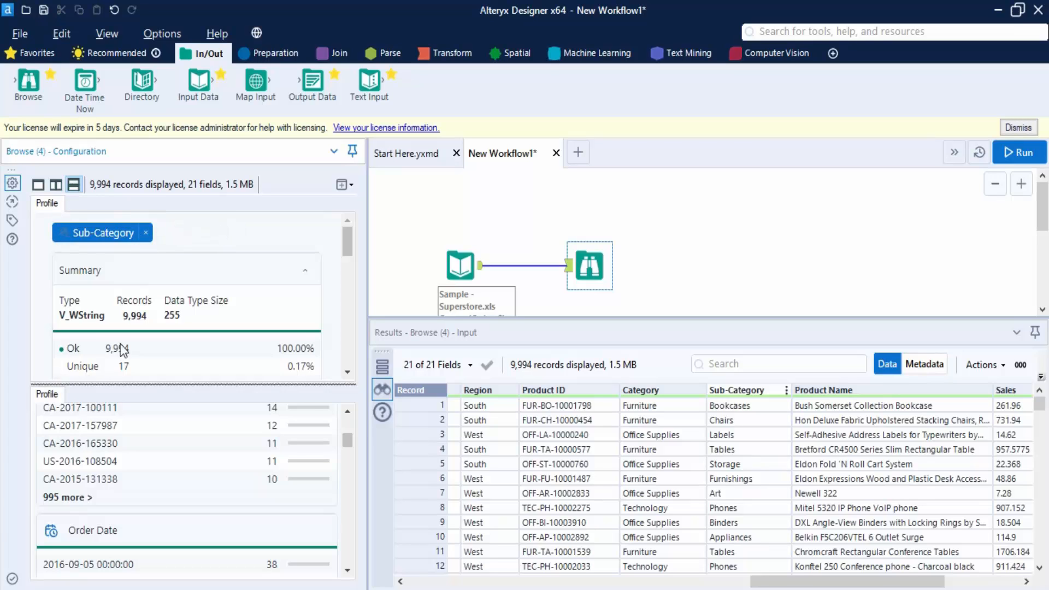
{"action": "scroll", "coordinate": [200, 469], "scroll_direction": "up", "scroll_amount": 3}
{"action": "scroll", "coordinate": [195, 484], "scroll_direction": "down", "scroll_amount": 3}
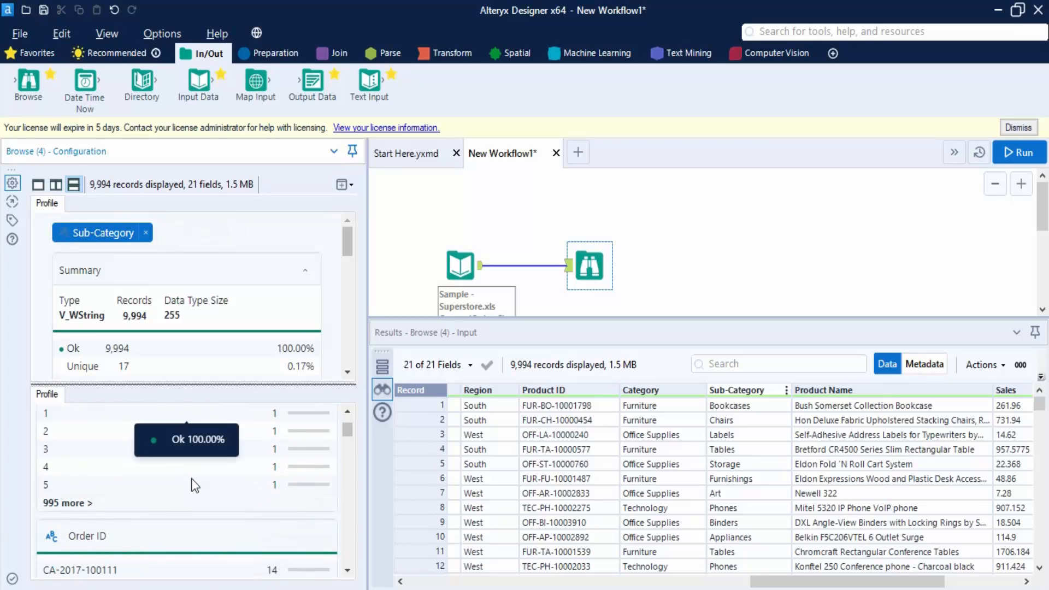
{"action": "scroll", "coordinate": [195, 484], "scroll_direction": "down", "scroll_amount": 8}
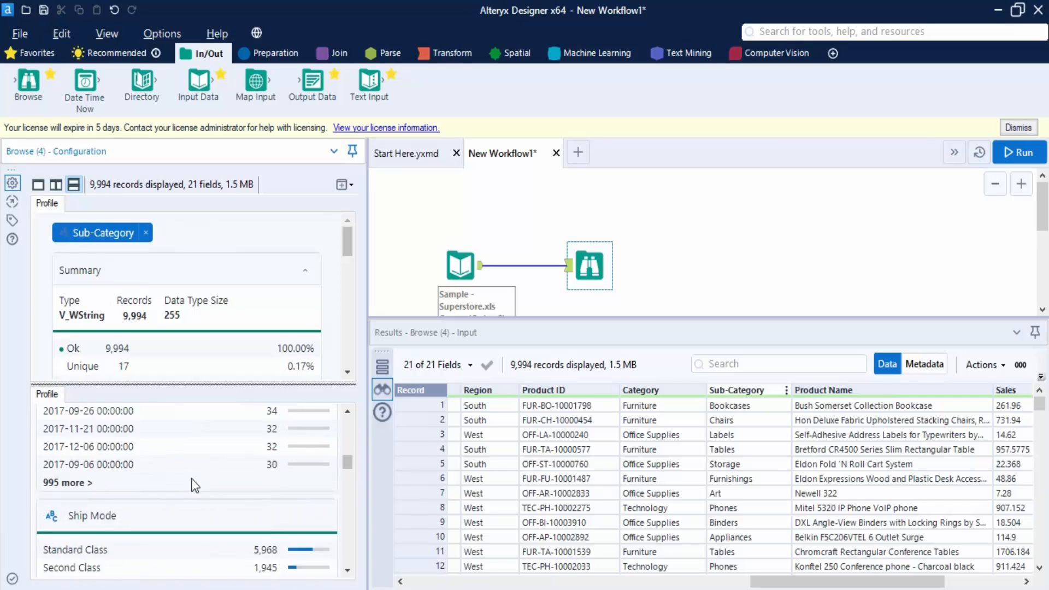
{"action": "scroll", "coordinate": [195, 483], "scroll_direction": "down", "scroll_amount": 5}
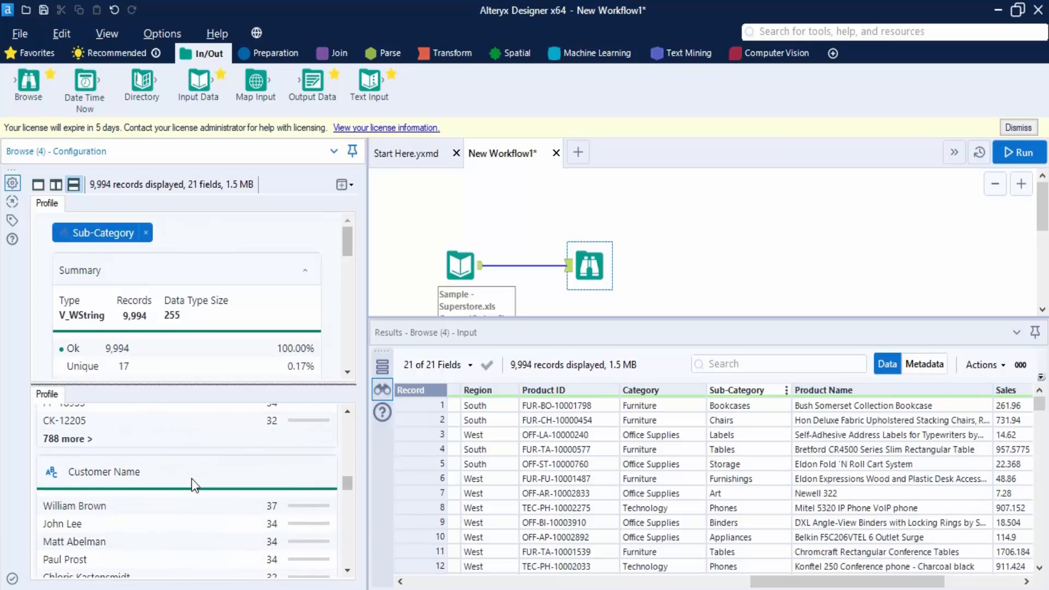
{"action": "scroll", "coordinate": [195, 484], "scroll_direction": "down", "scroll_amount": 5}
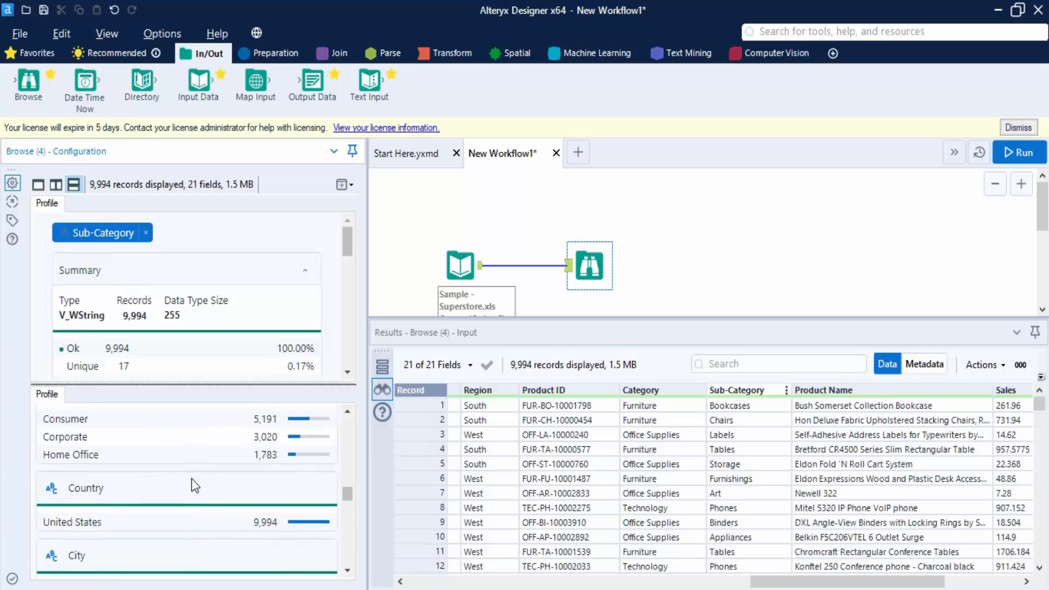
{"action": "scroll", "coordinate": [196, 484], "scroll_direction": "up", "scroll_amount": 3}
Open the Segment field's profile in the lower pane and scroll through its statistics
{"action": "left_click", "coordinate": [85, 470]}
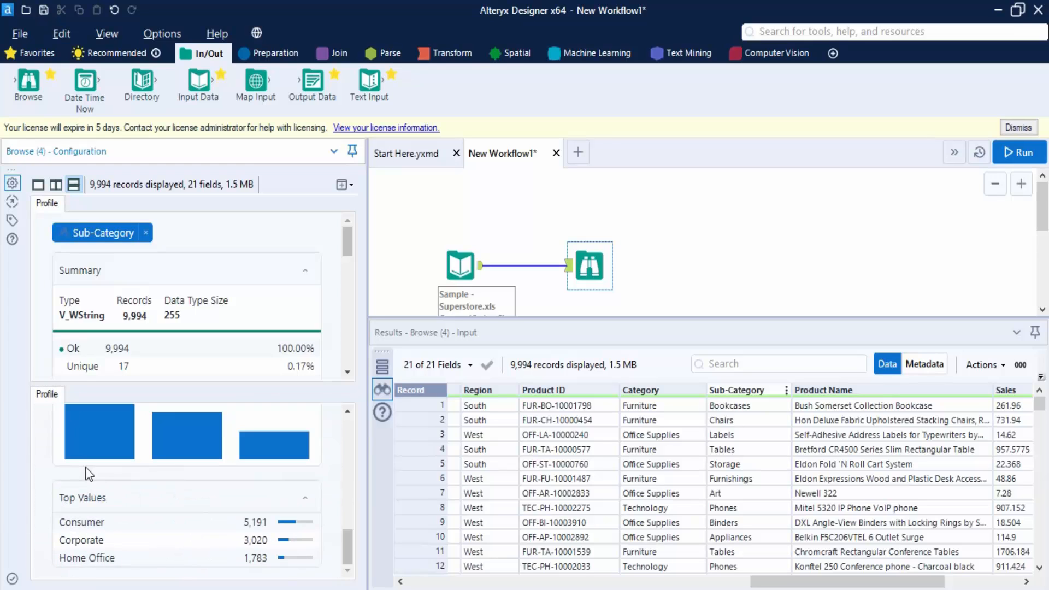
{"action": "scroll", "coordinate": [298, 477], "scroll_direction": "up", "scroll_amount": 5}
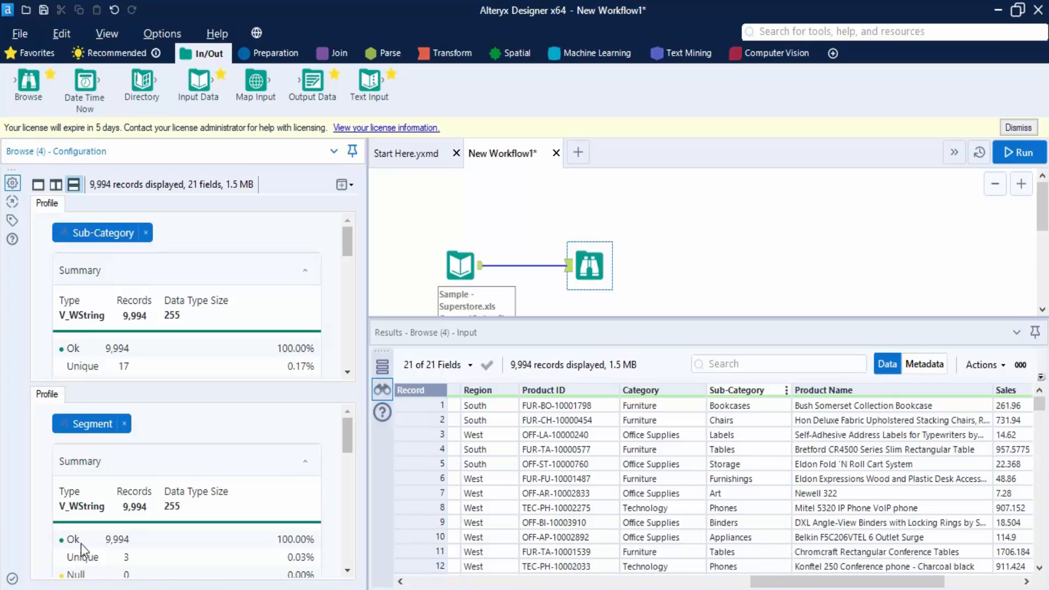
{"action": "scroll", "coordinate": [222, 506], "scroll_direction": "down", "scroll_amount": 2}
{"action": "scroll", "coordinate": [245, 498], "scroll_direction": "down", "scroll_amount": 3}
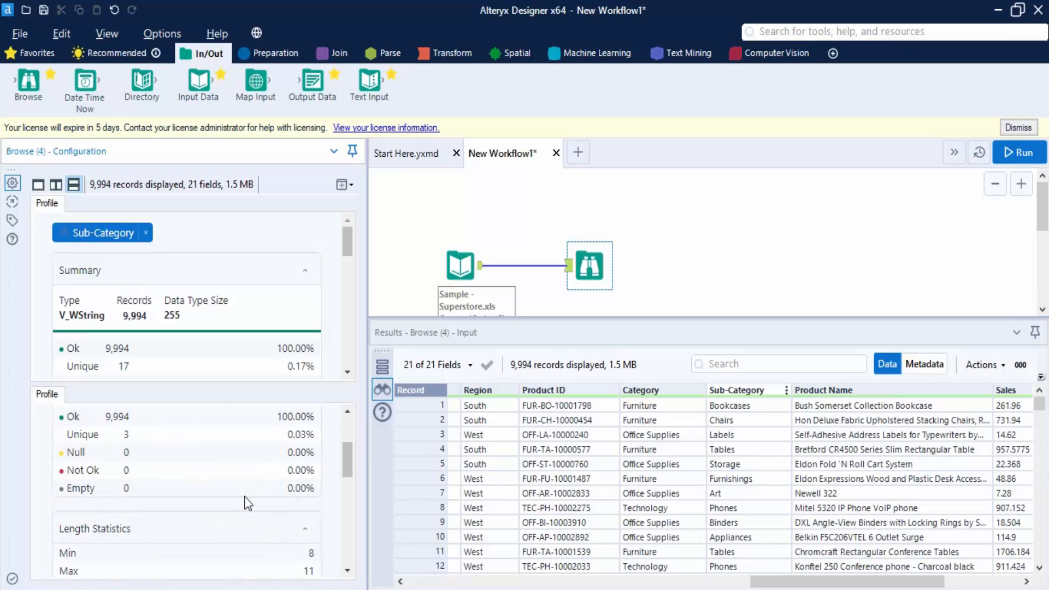
{"action": "scroll", "coordinate": [244, 496], "scroll_direction": "up", "scroll_amount": 3}
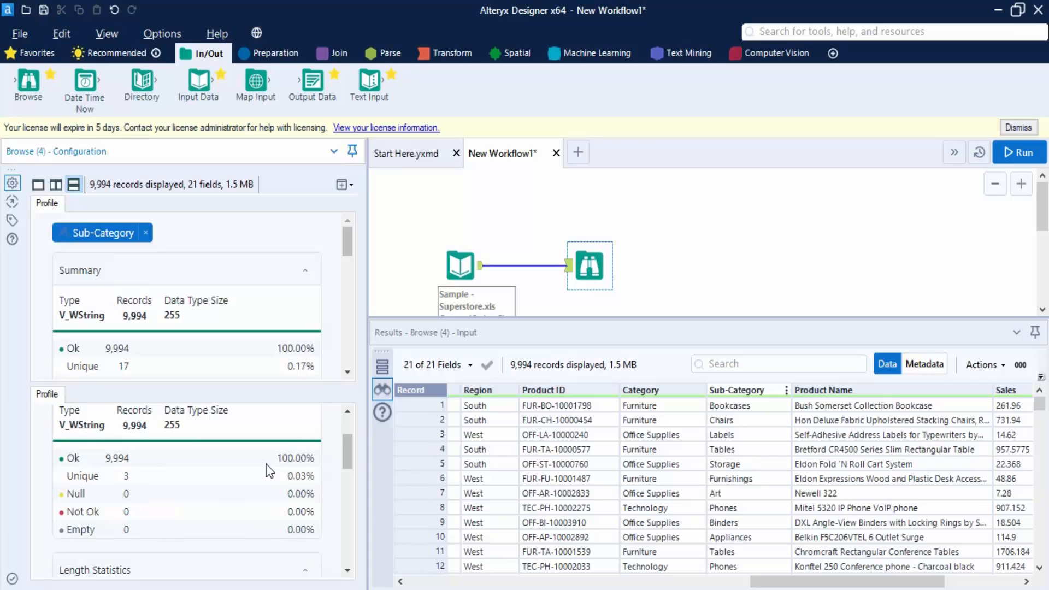
{"action": "scroll", "coordinate": [267, 478], "scroll_direction": "down", "scroll_amount": 5}
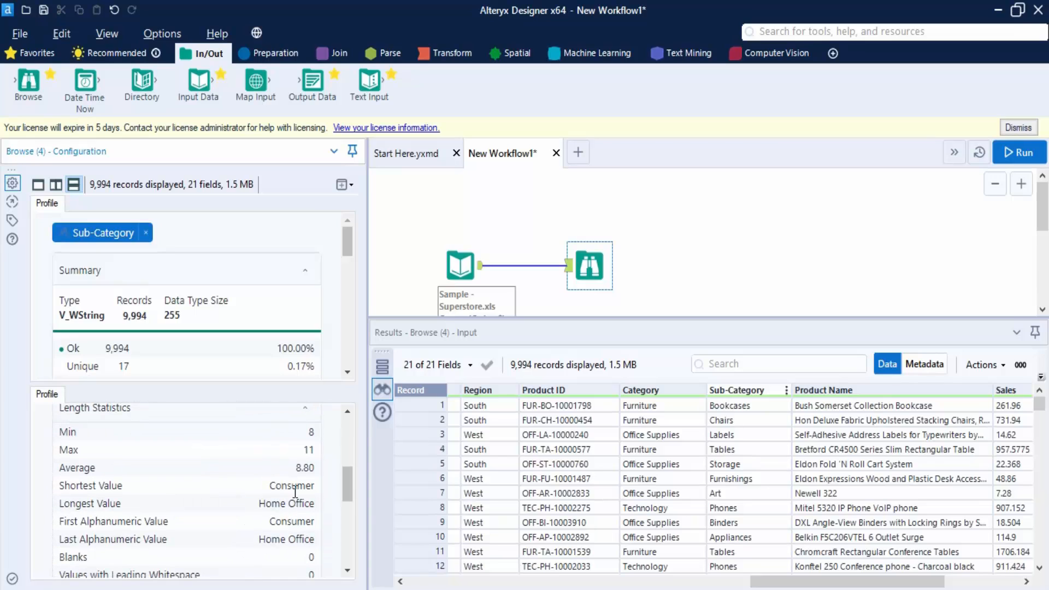
{"action": "scroll", "coordinate": [184, 491], "scroll_direction": "down", "scroll_amount": 8}
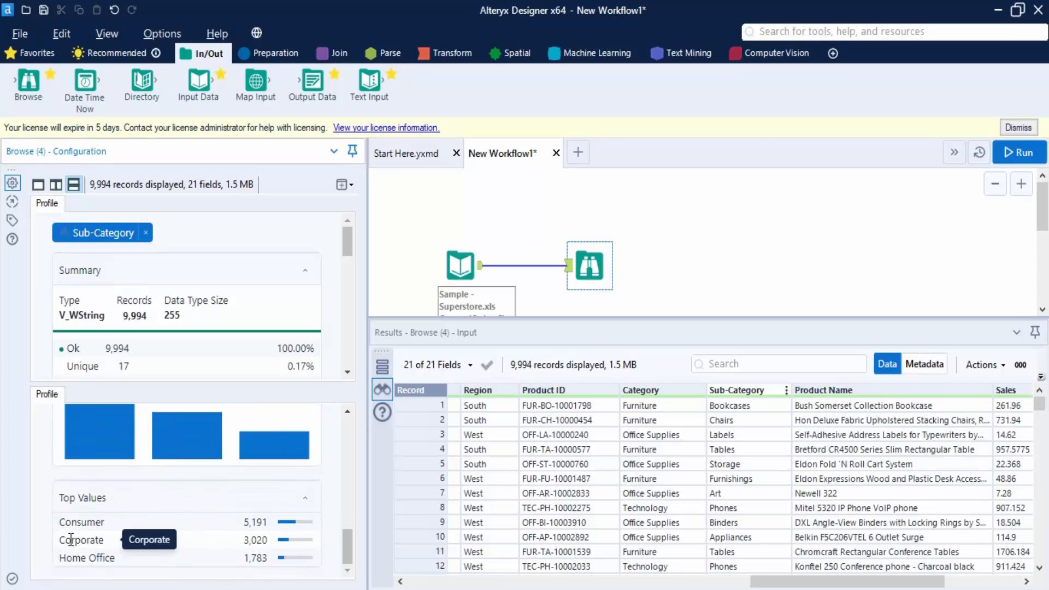
{"action": "scroll", "coordinate": [261, 543], "scroll_direction": "up", "scroll_amount": 2}
{"action": "scroll", "coordinate": [261, 543], "scroll_direction": "up", "scroll_amount": 2}
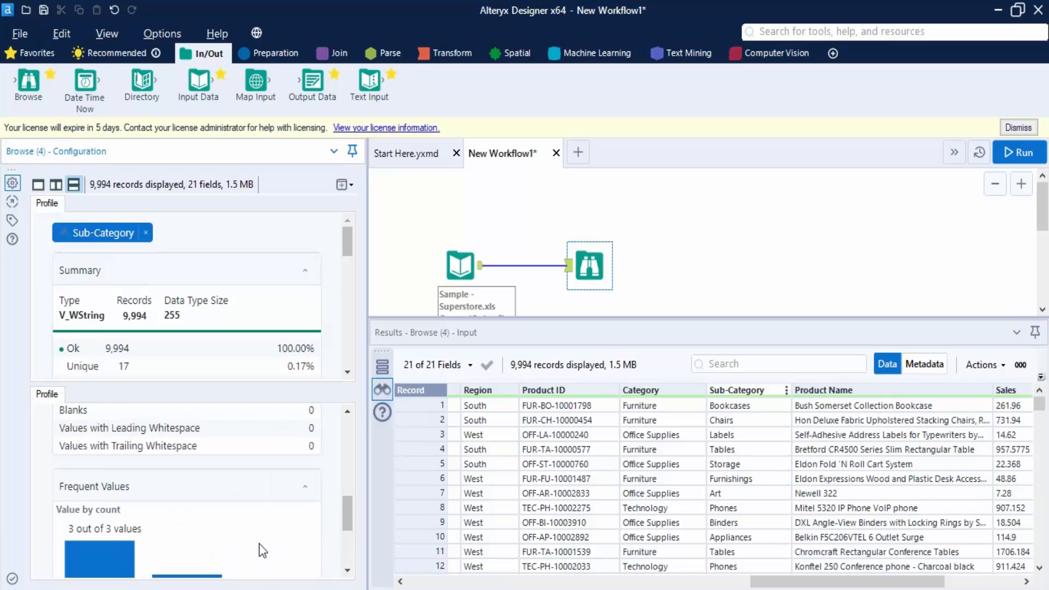